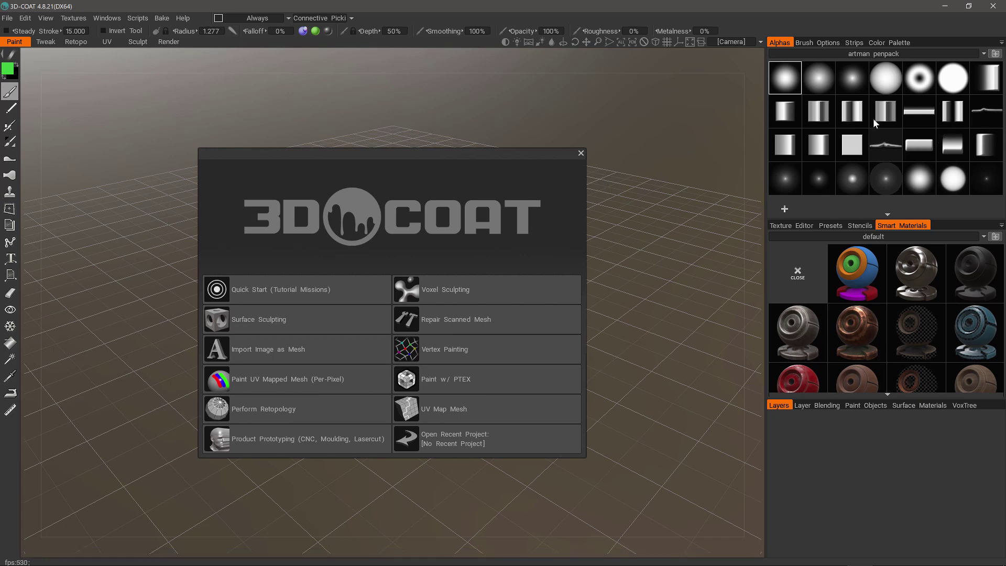
# Check the Alphas palette options for Add Existing Folder, then bring up the File menu.
pyautogui.moveTo(874, 120)
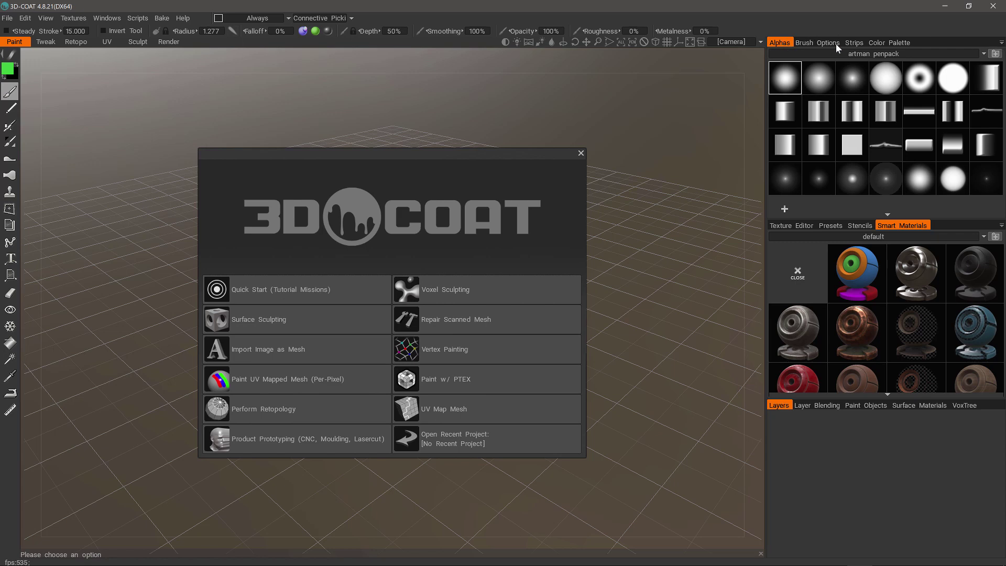
pyautogui.click(1002, 43)
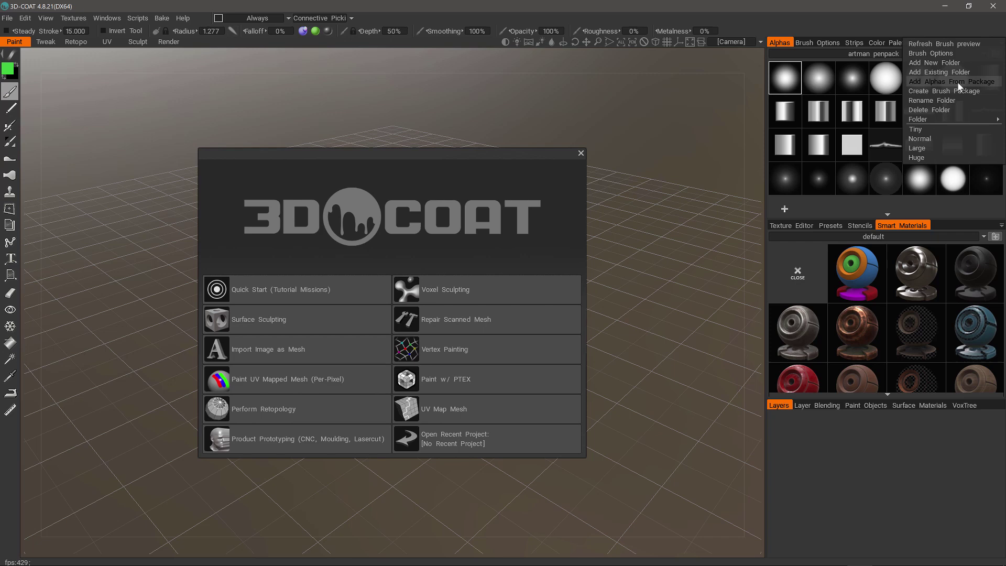
pyautogui.click(7, 18)
# Preview File > Create Extension, cancel it, and switch to the browser's Gumroad brush pack page.
pyautogui.click(44, 74)
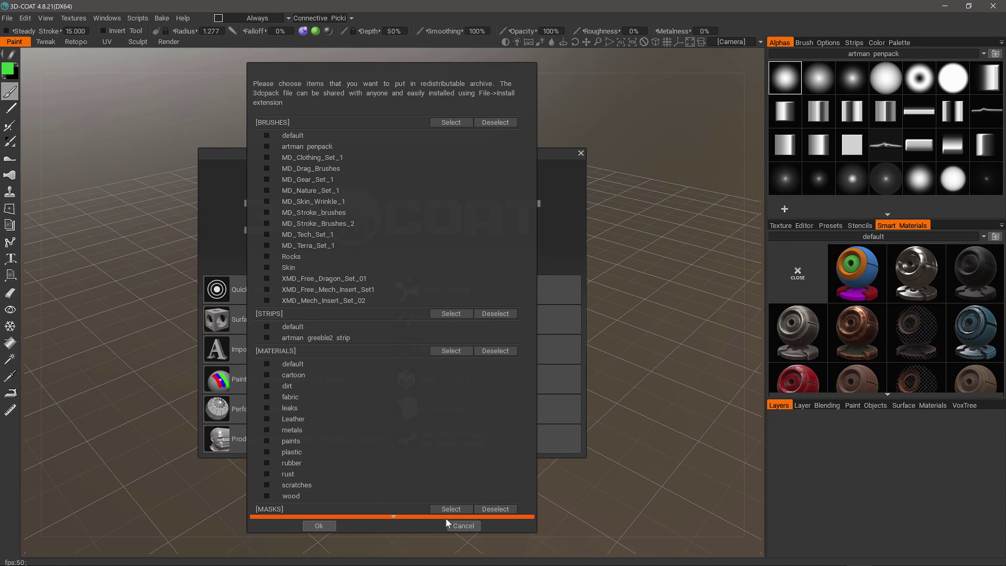
pyautogui.click(463, 525)
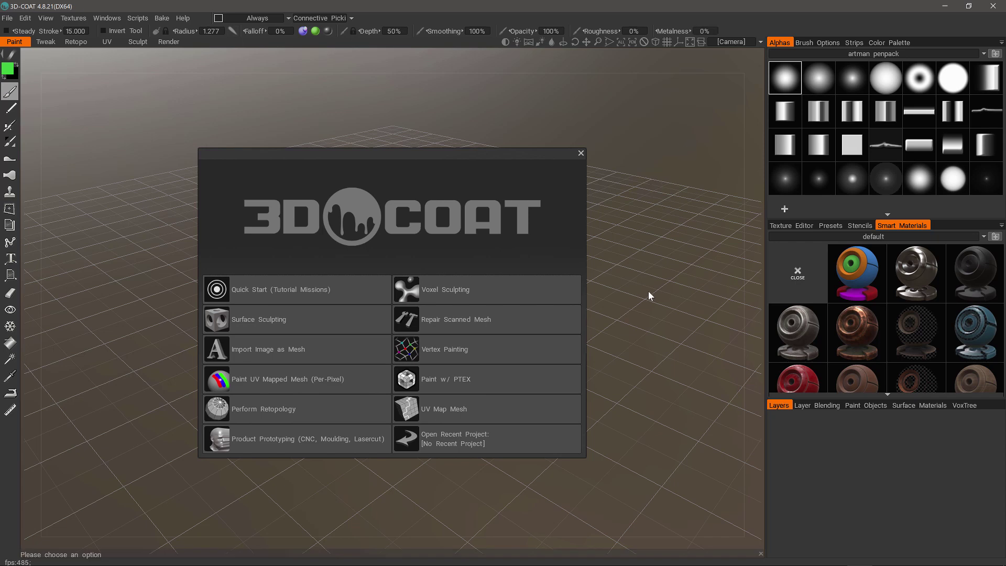
pyautogui.hotkey('alt', 'Tab')
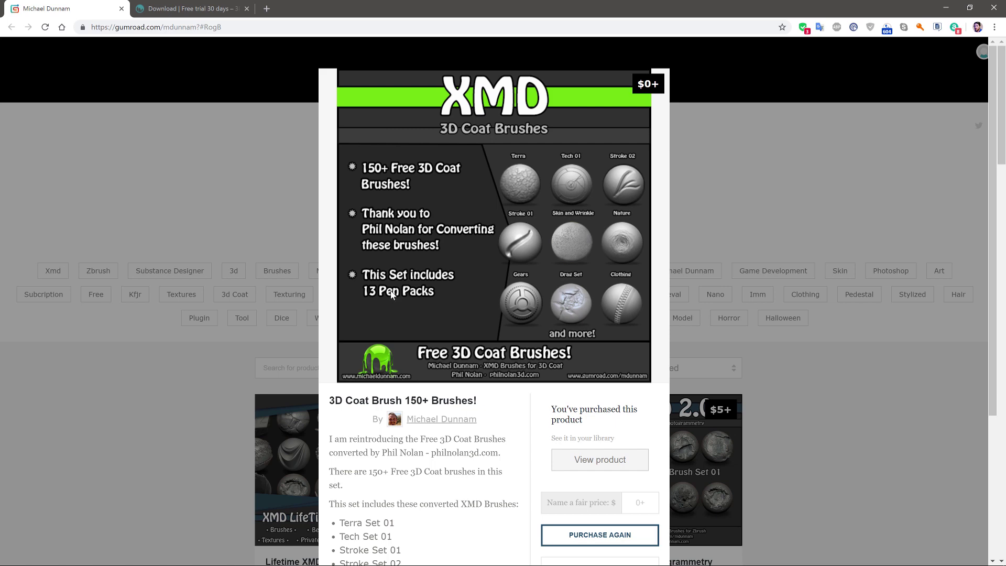
# Close the 3D Coat Brush 150+ details and browse the XMD storefront's product listings.
pyautogui.click(178, 441)
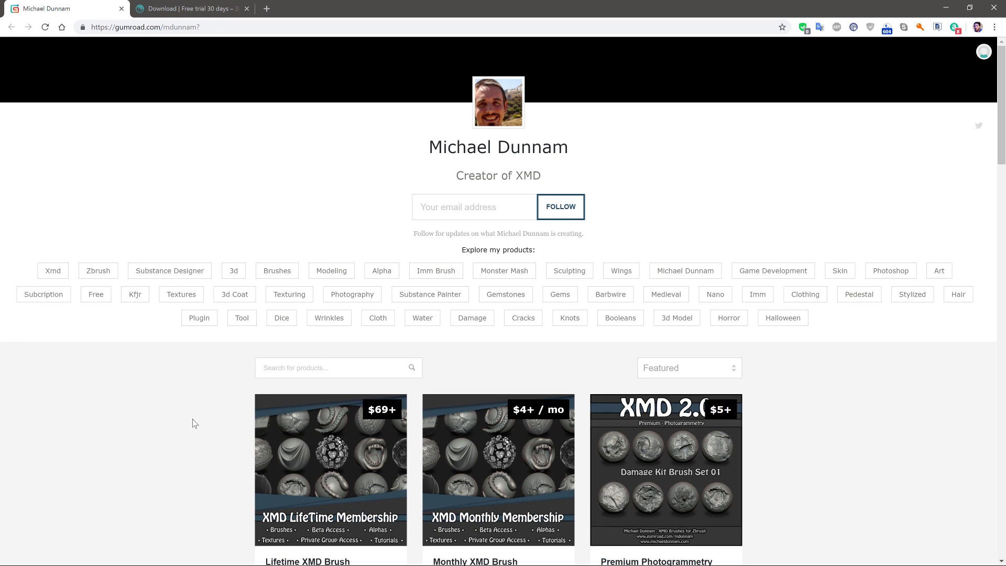
pyautogui.scroll(-6, 194, 423)
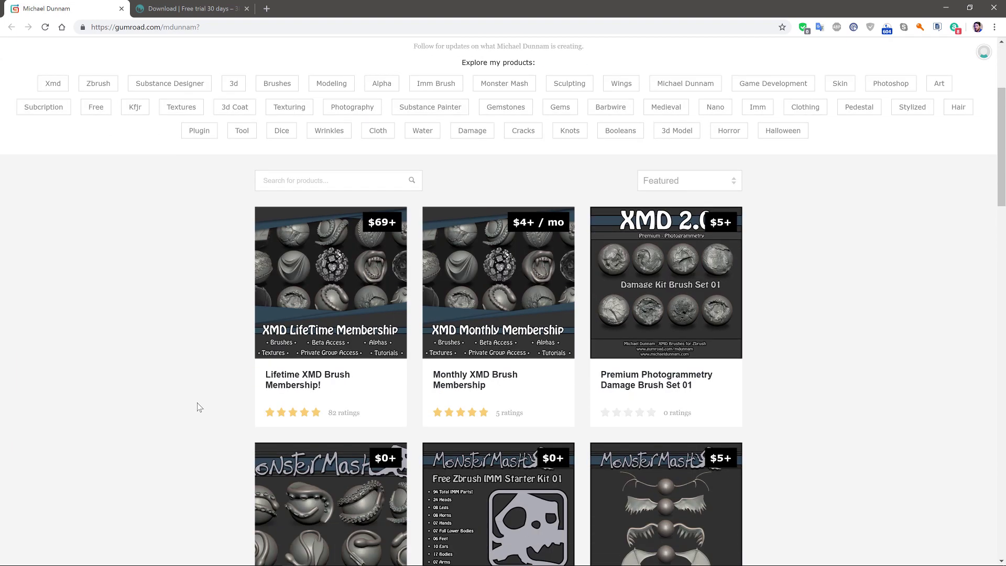
pyautogui.scroll(1, 192, 333)
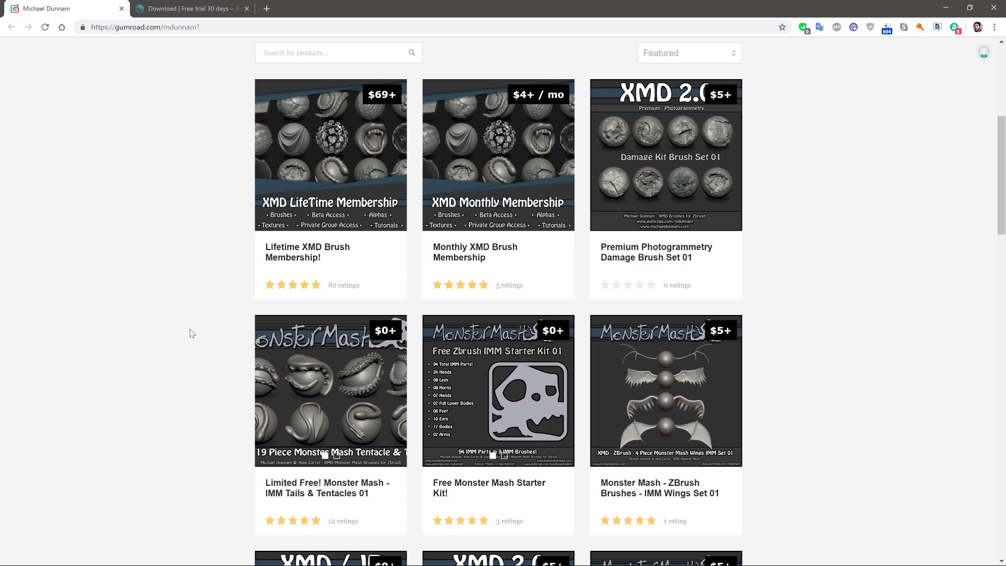
pyautogui.scroll(-6, 192, 335)
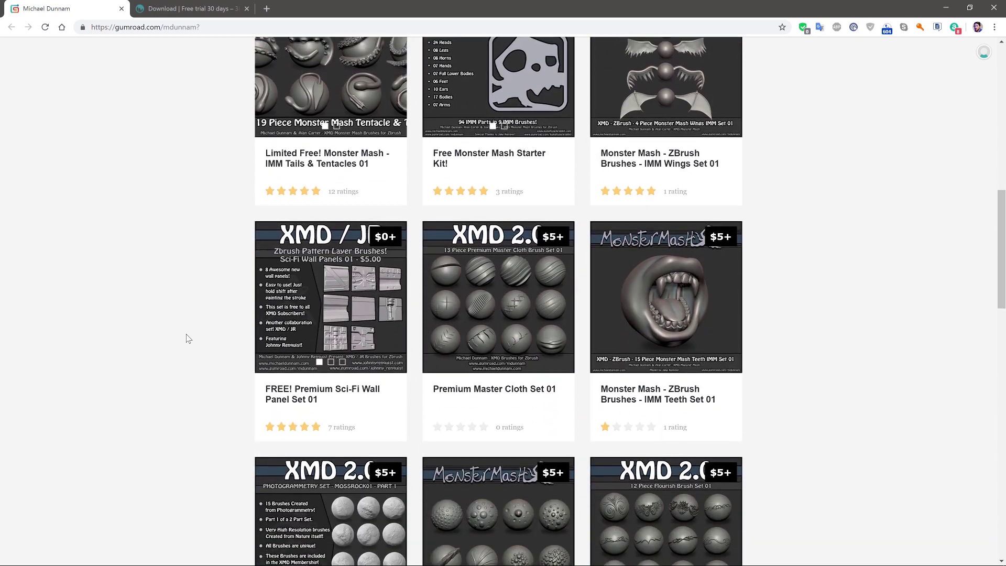
pyautogui.scroll(-4, 189, 338)
pyautogui.scroll(10, 188, 337)
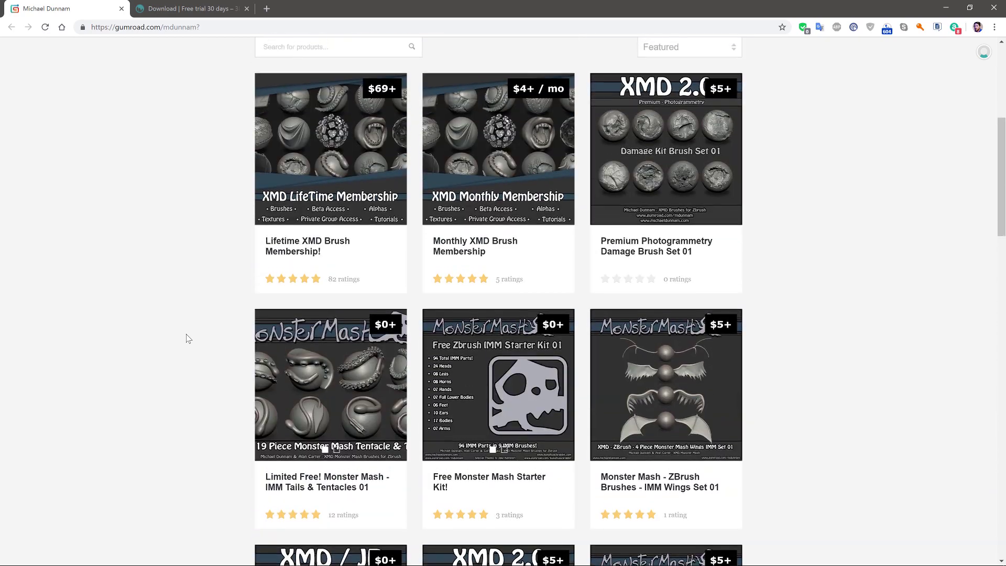
pyautogui.scroll(6, 189, 338)
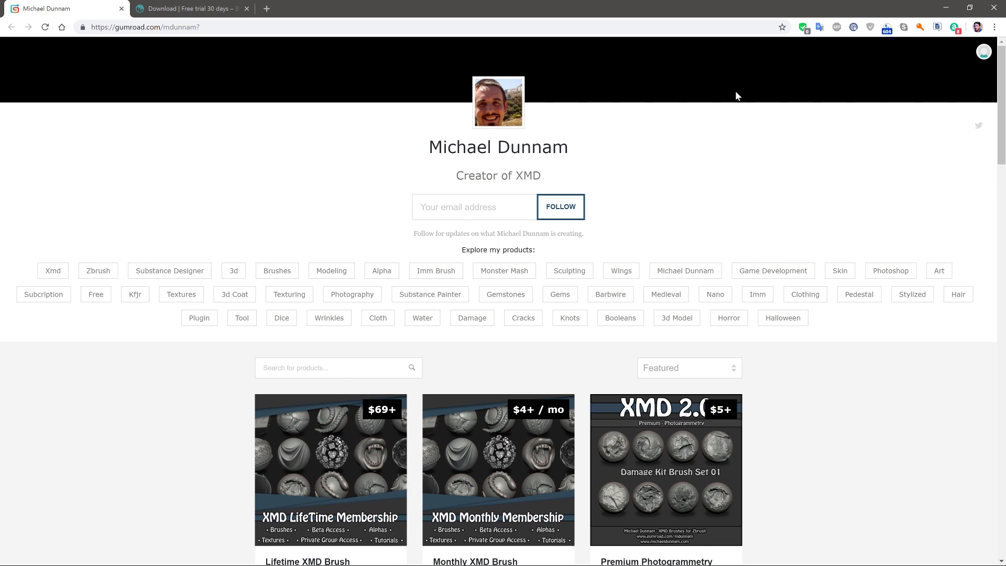
# On the 3DCoat download page, expand the Masks, Materials, Shaders and Other resource lists.
pyautogui.click(177, 14)
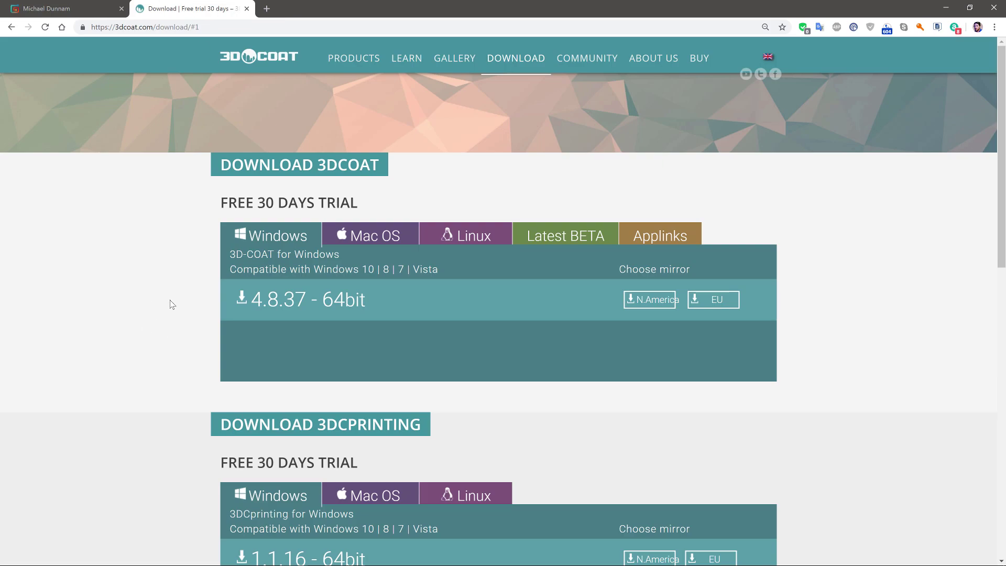
pyautogui.scroll(-4, 173, 304)
pyautogui.scroll(4, 168, 303)
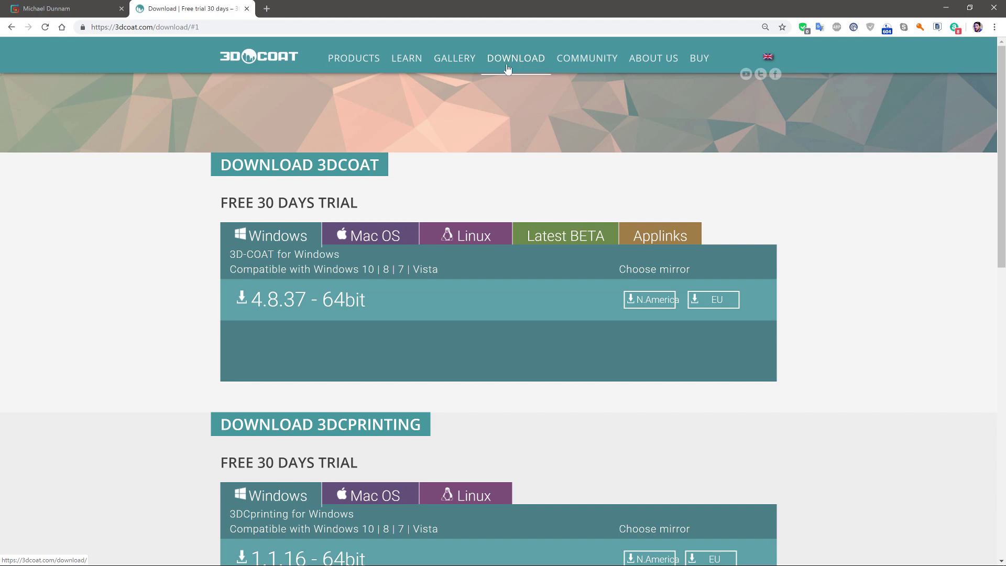
pyautogui.scroll(-8, 187, 377)
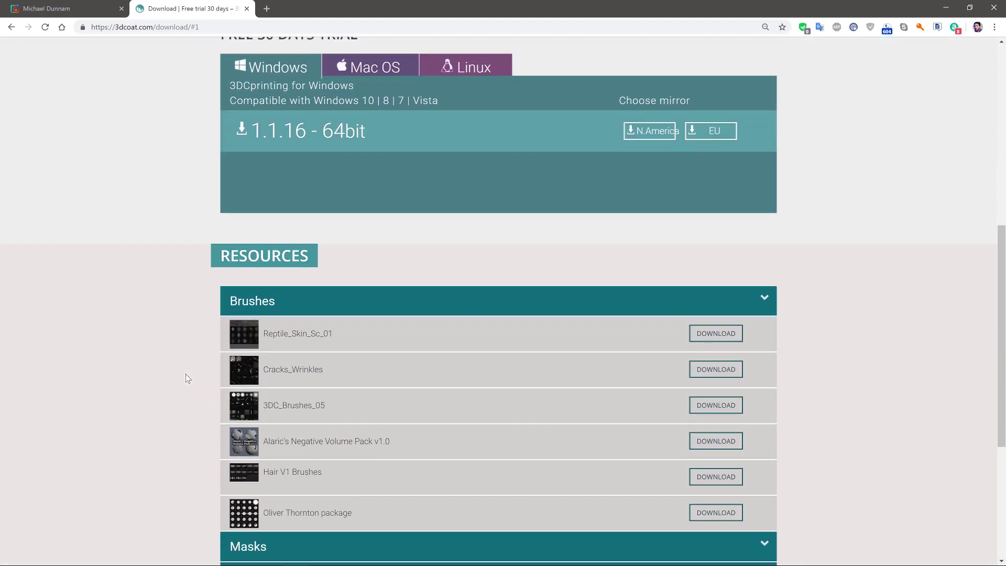
pyautogui.scroll(-2, 188, 378)
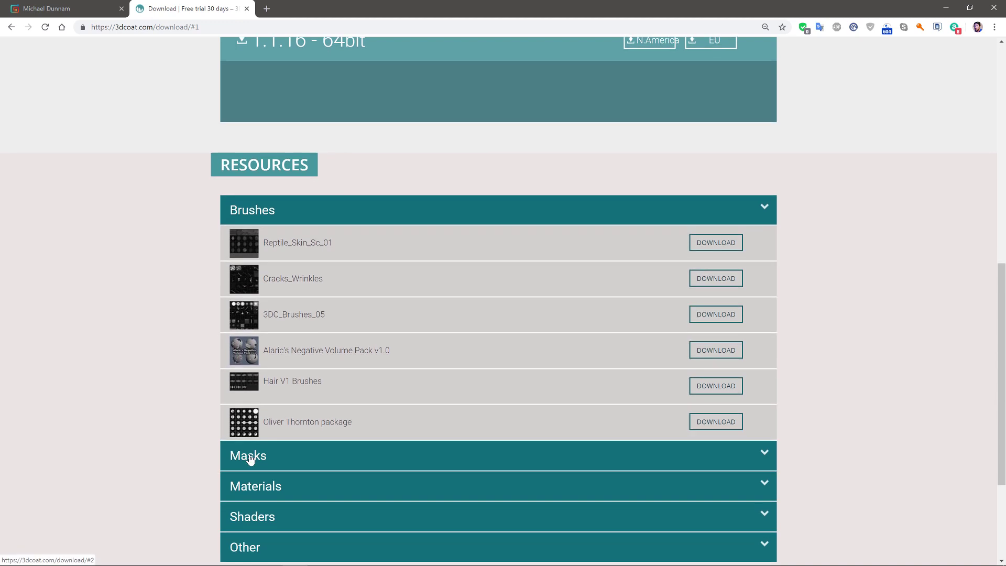
pyautogui.click(249, 457)
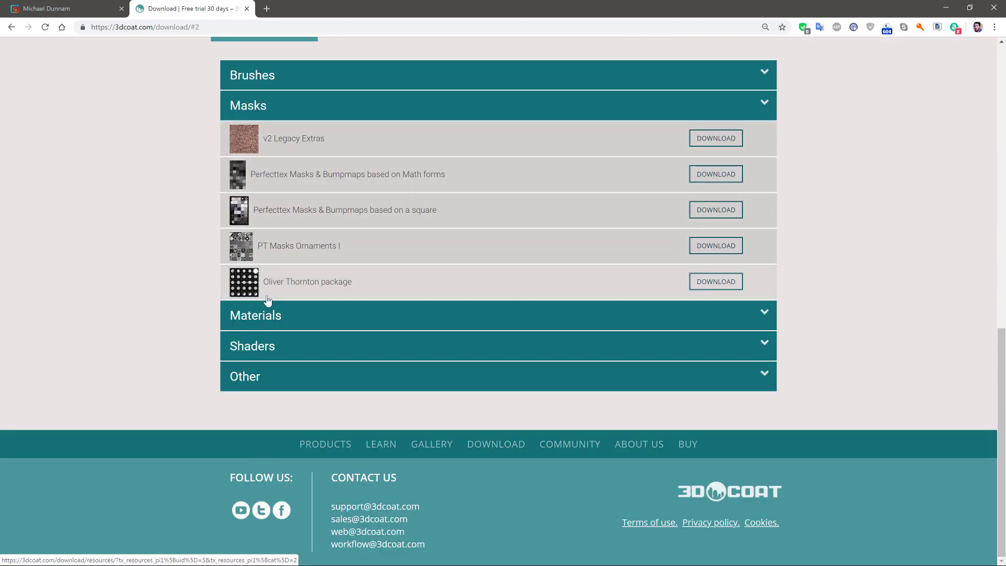
pyautogui.click(256, 316)
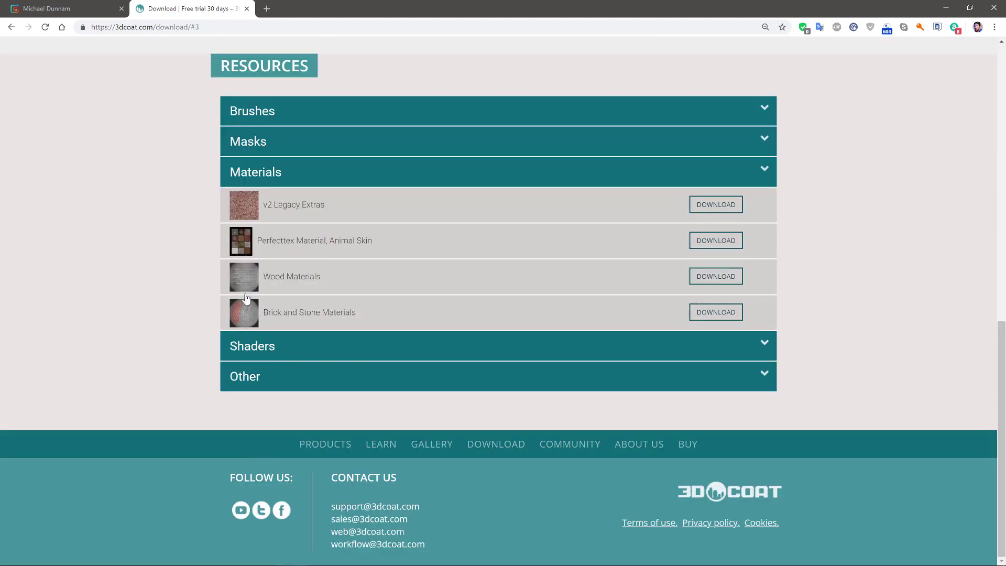
pyautogui.click(246, 347)
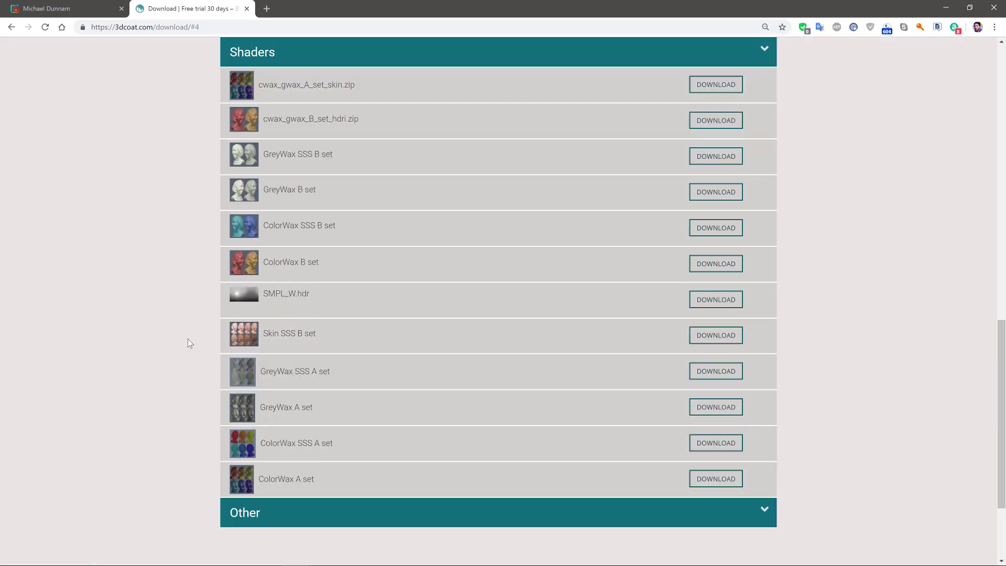
pyautogui.click(241, 468)
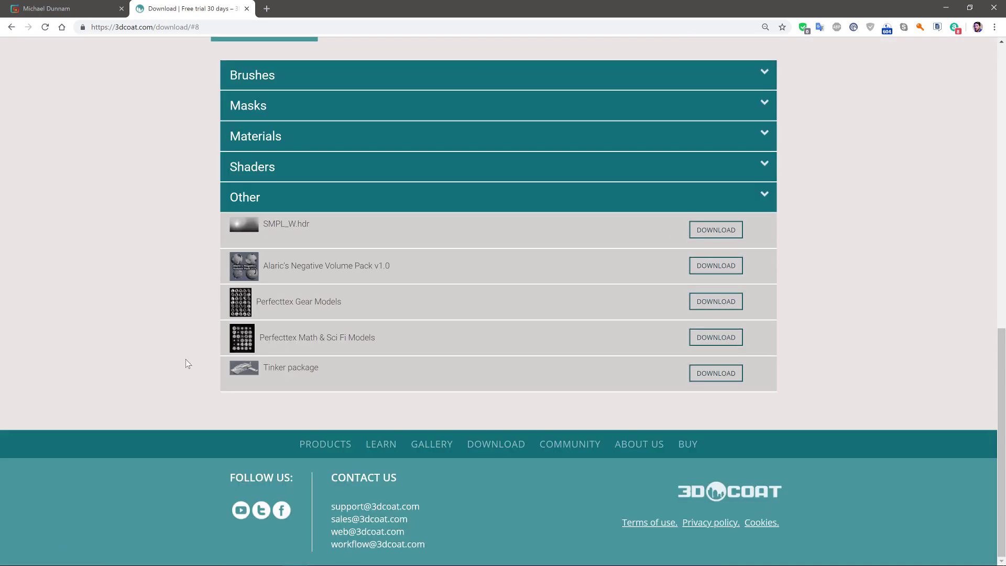
pyautogui.scroll(15, 187, 356)
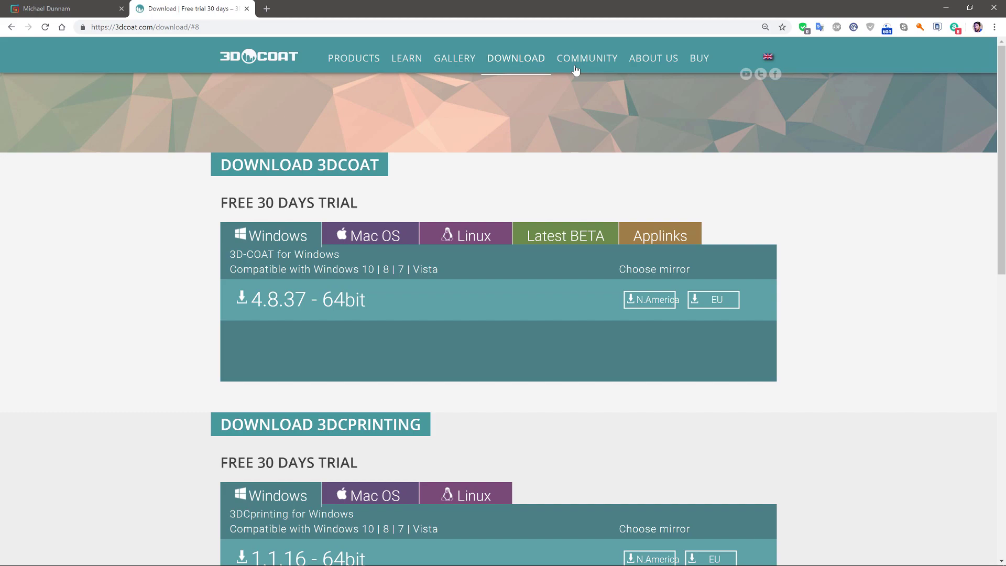
# Go to the 3DCoat forums and browse the 3DCoat Exchange Library topic list.
pyautogui.click(575, 69)
pyautogui.scroll(-5, 159, 164)
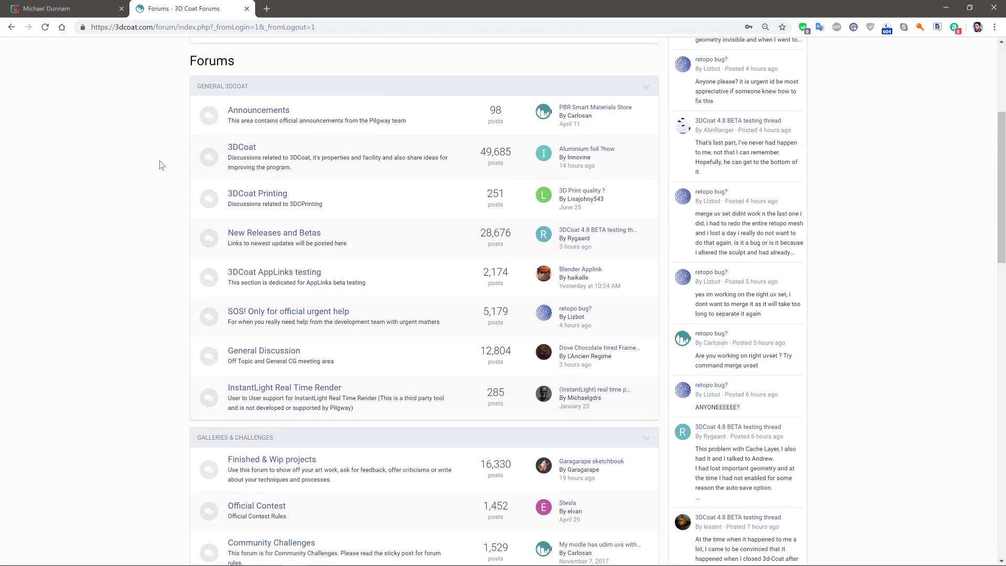
pyautogui.scroll(-4, 160, 165)
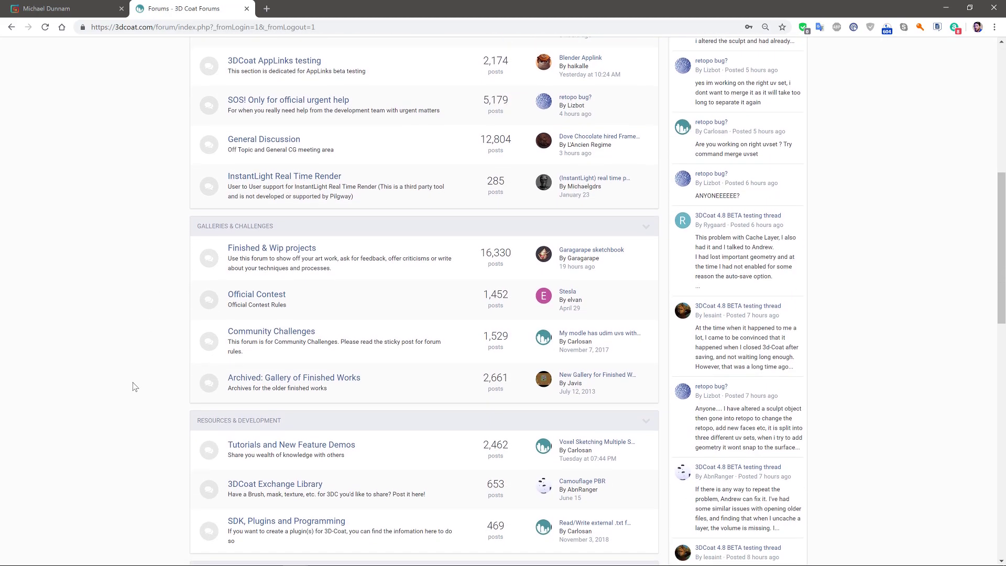
pyautogui.scroll(-2, 134, 387)
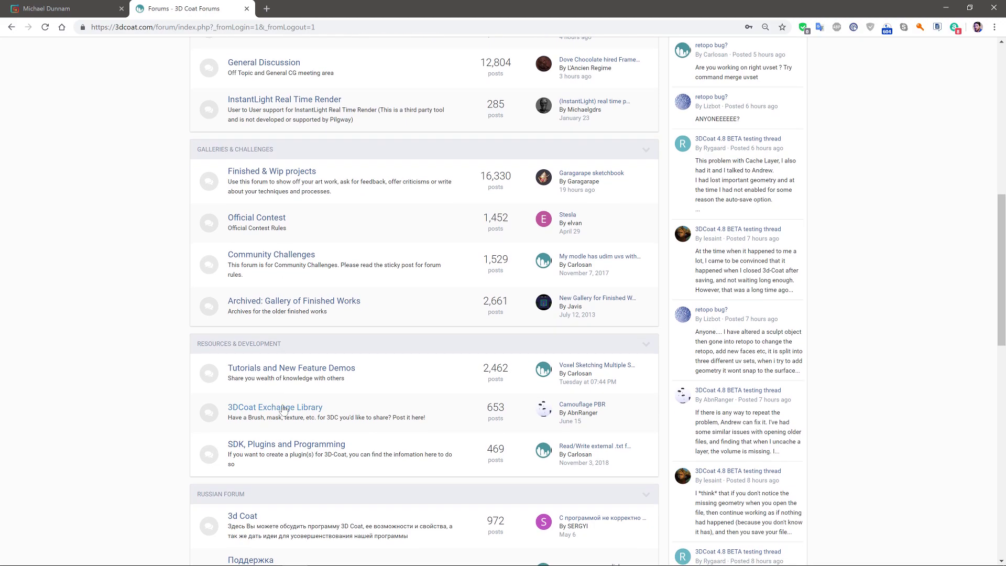
pyautogui.click(280, 408)
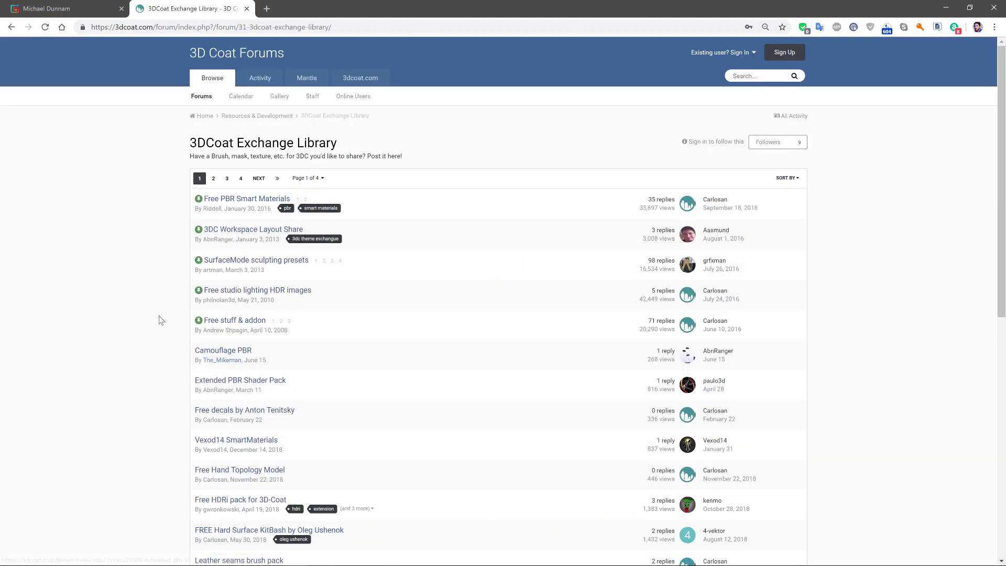
pyautogui.scroll(-6, 178, 310)
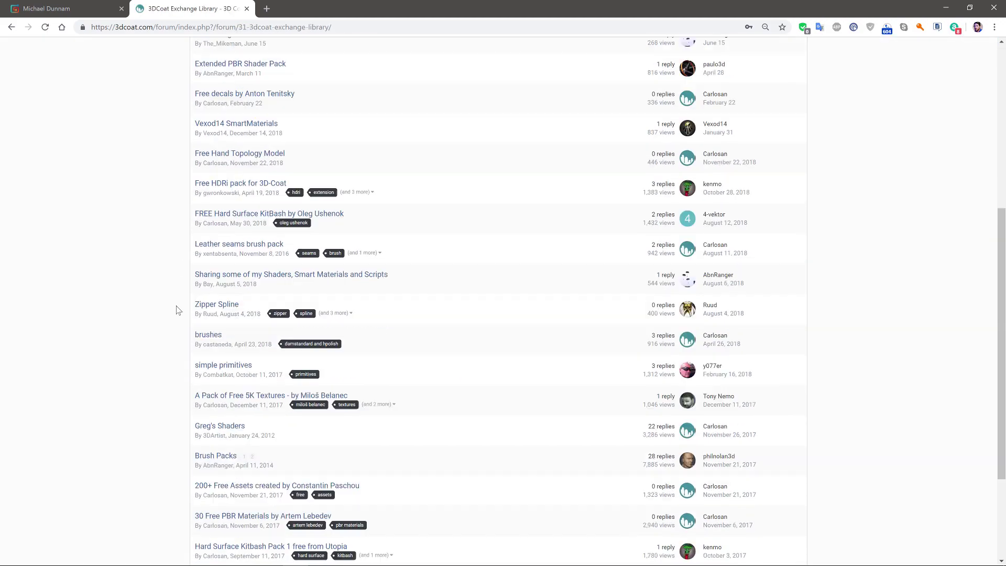
pyautogui.scroll(6, 178, 309)
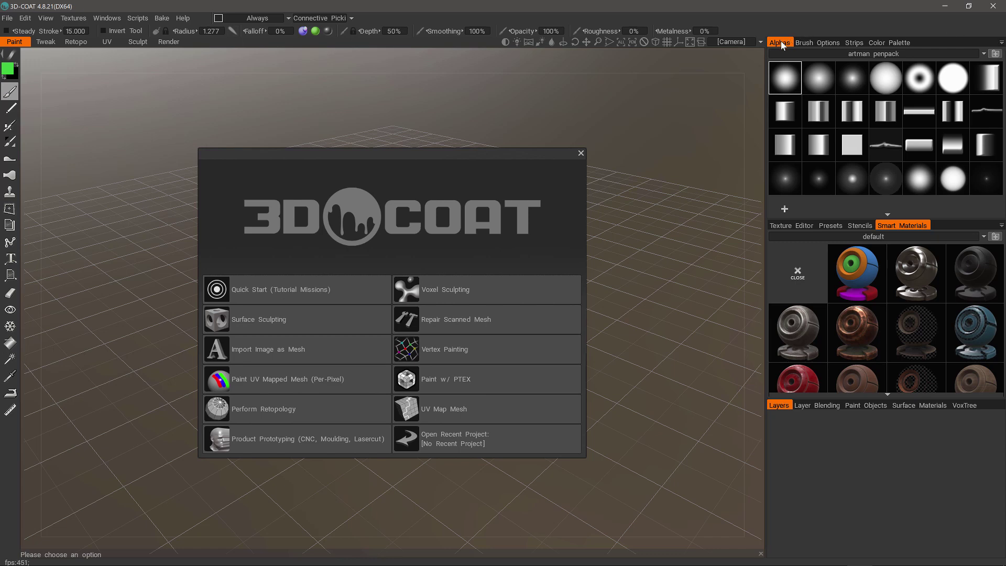
# Open the Alphas palette options menu.
pyautogui.click(1001, 43)
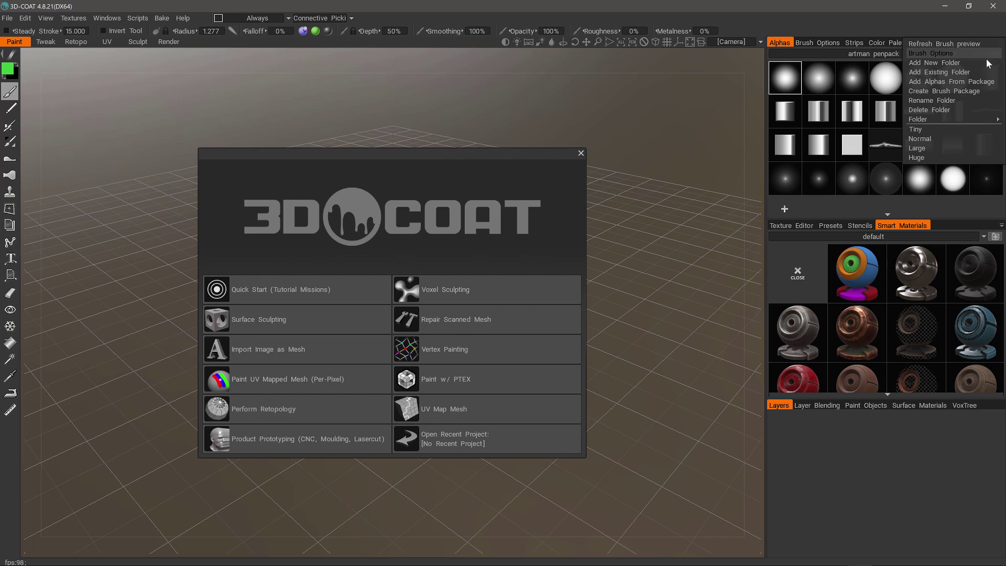
# Choose Add Alphas From Package and browse the XMD penpack files on HD2_2TB (E:).
pyautogui.click(957, 80)
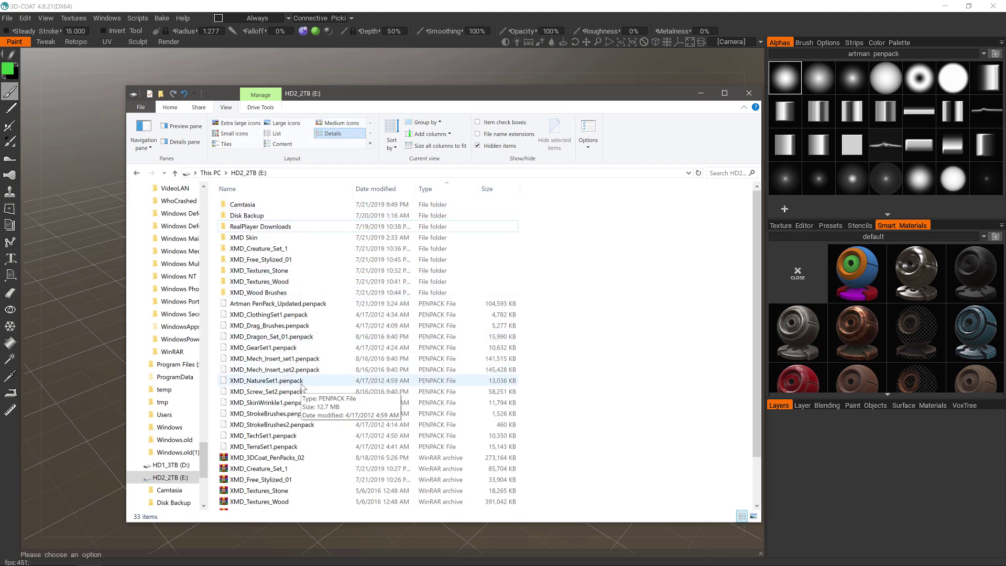
pyautogui.scroll(-2, 318, 416)
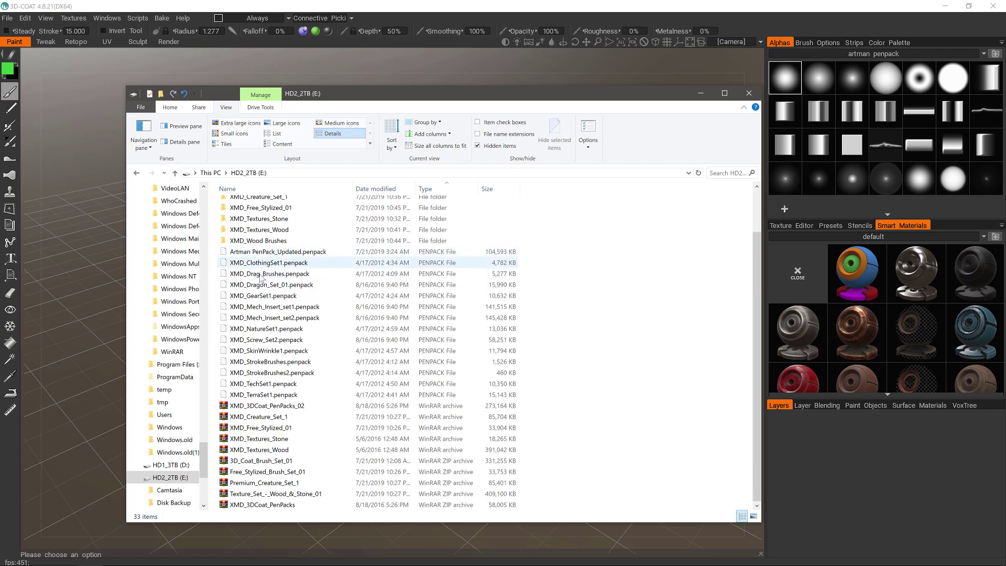
pyautogui.scroll(2, 283, 419)
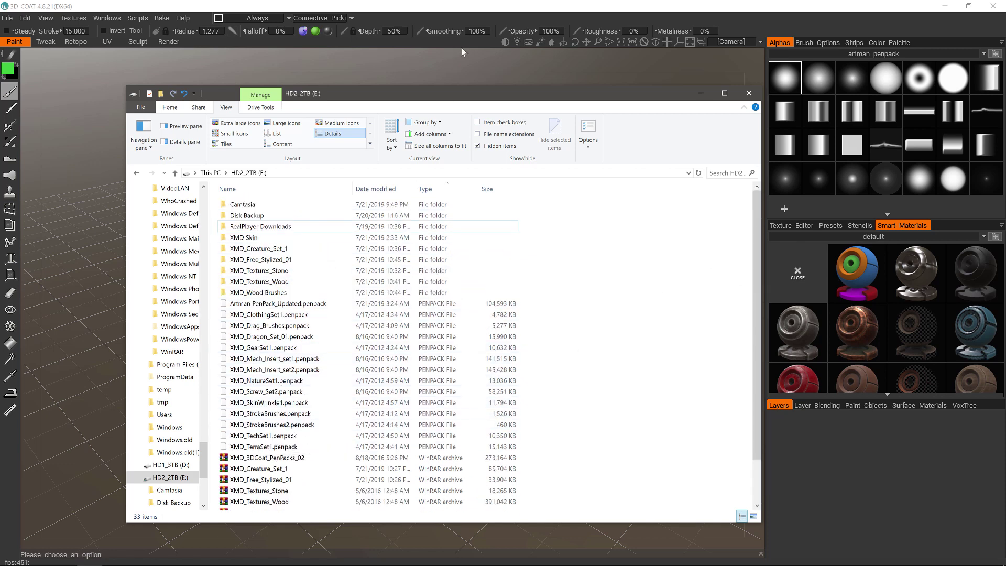
# Minimize Explorer and load XMD_Screw_Set2.penpack through Add Alphas From Package.
pyautogui.click(700, 93)
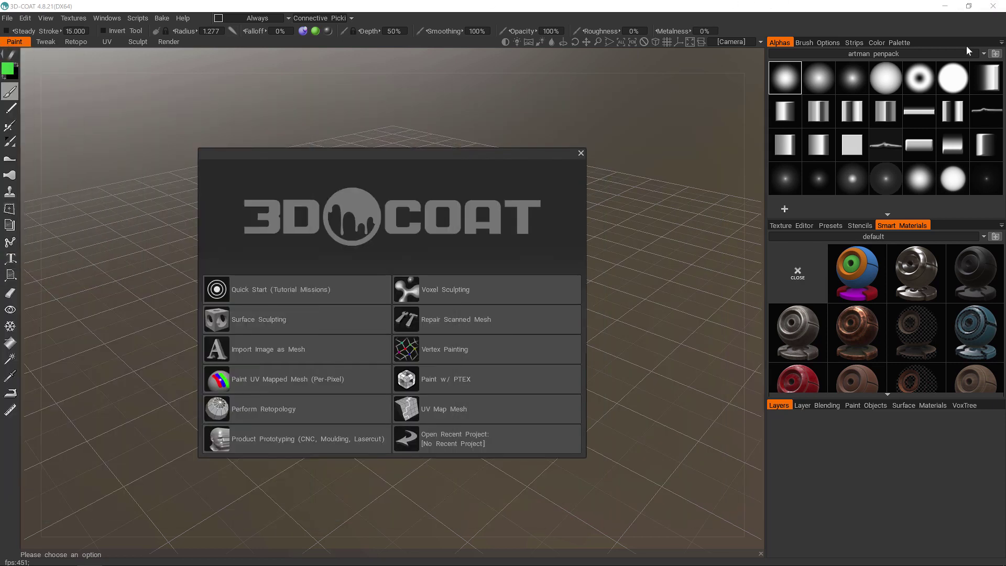
pyautogui.click(1001, 43)
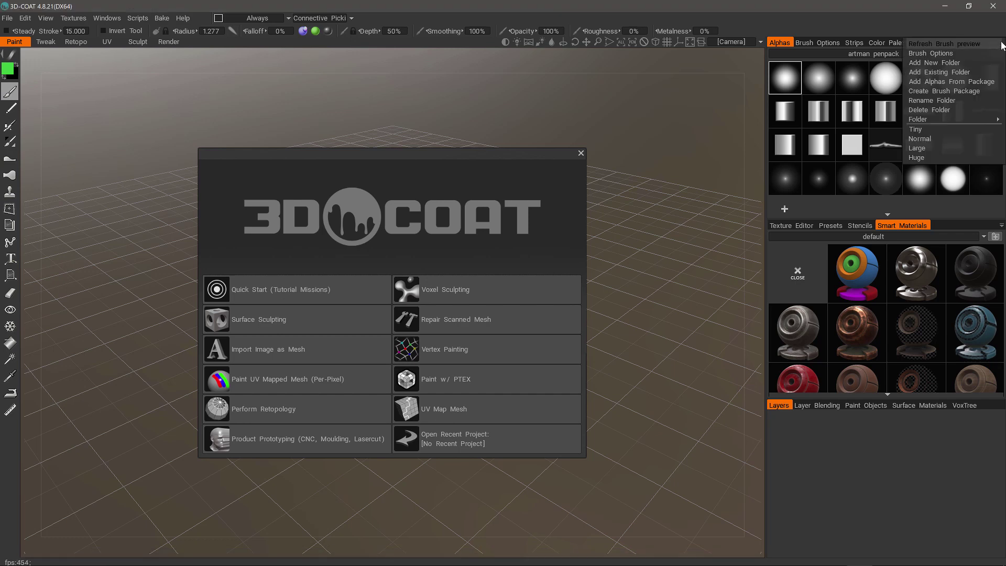
pyautogui.click(972, 82)
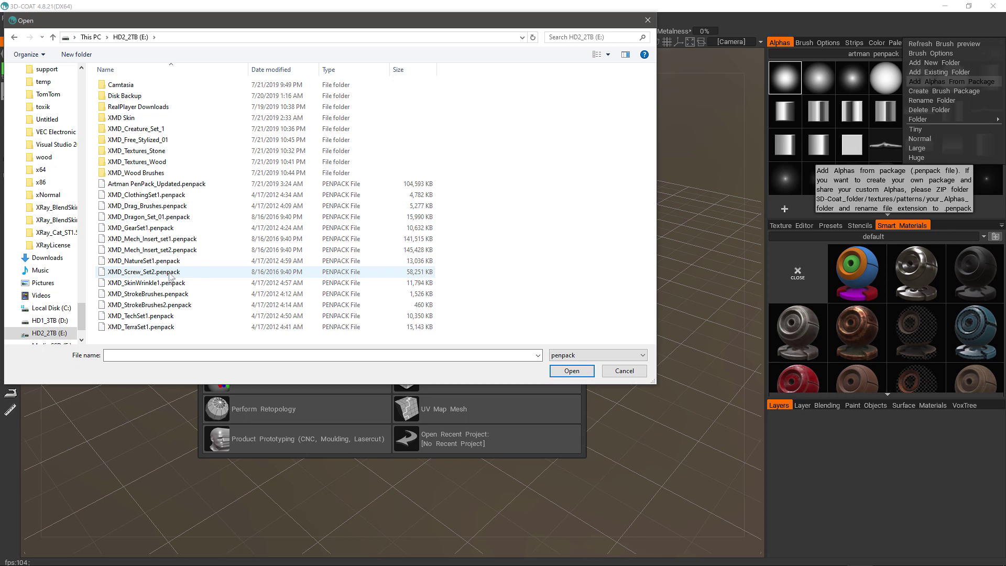
pyautogui.doubleClick(193, 272)
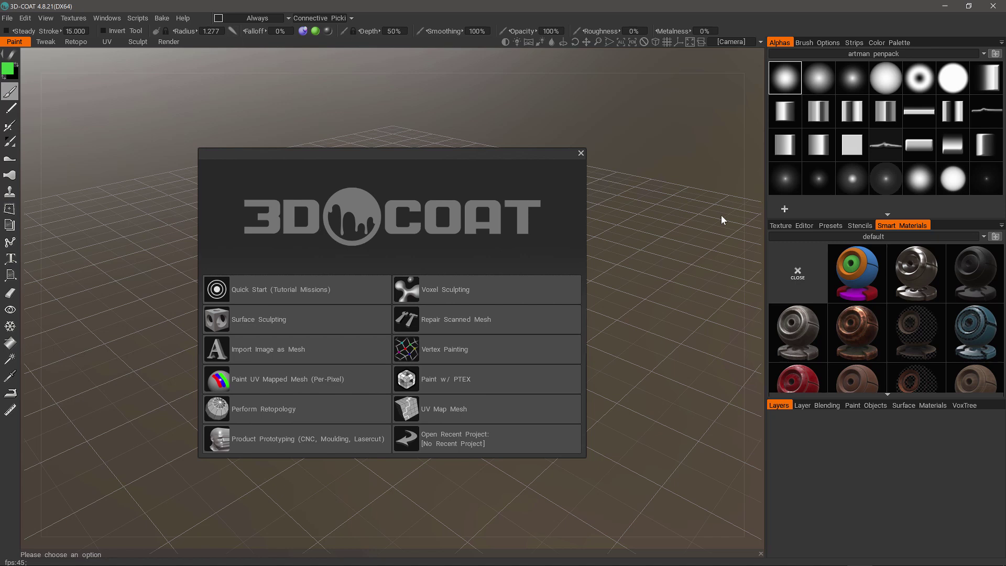
# Select the XMD_Free_Screw_Set_01 alpha set and preview its screw-head thumbnails.
pyautogui.click(918, 52)
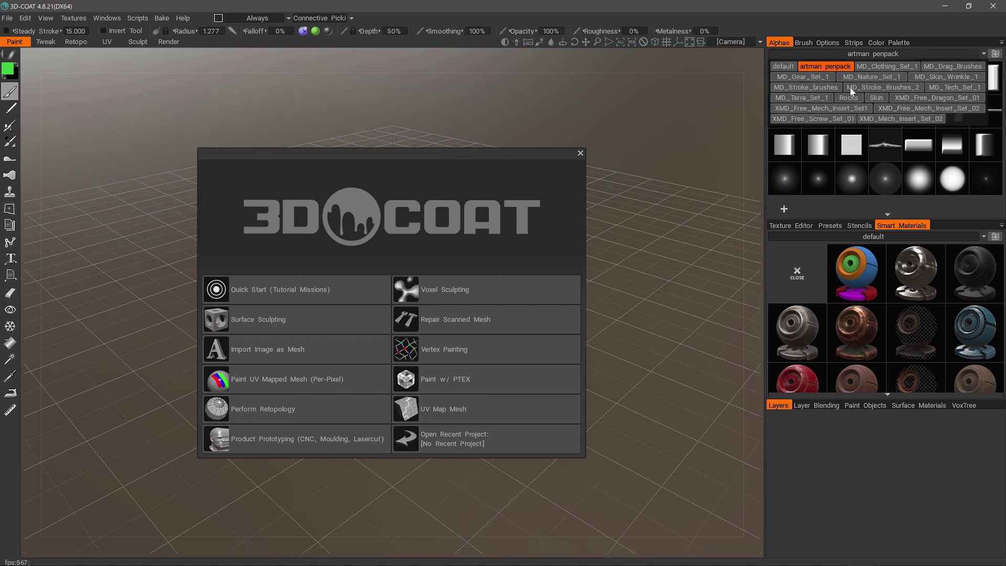
pyautogui.click(832, 119)
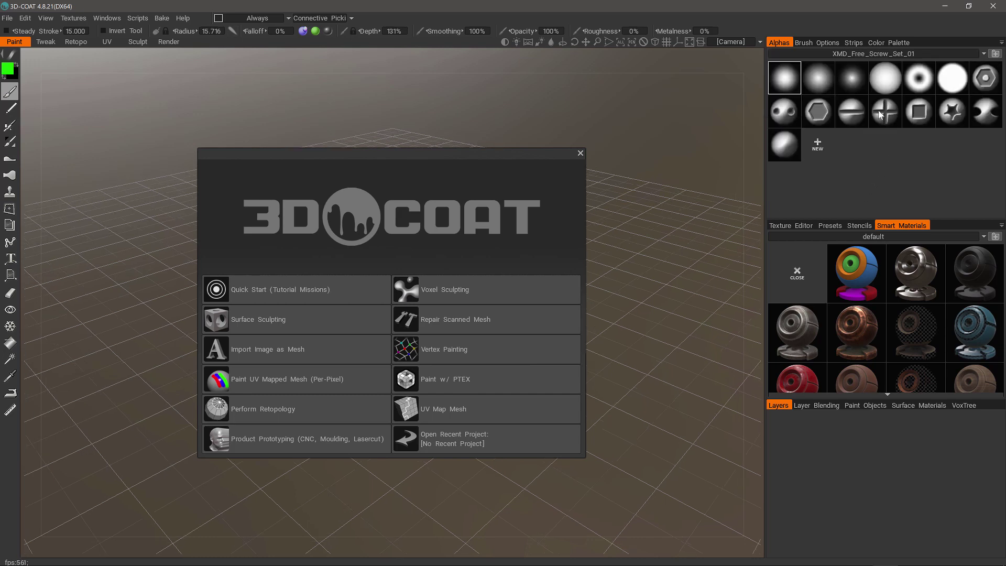
pyautogui.moveTo(882, 114)
# Glance at the Alphas options menu, then pick Rocks from the alpha set list.
pyautogui.click(1001, 43)
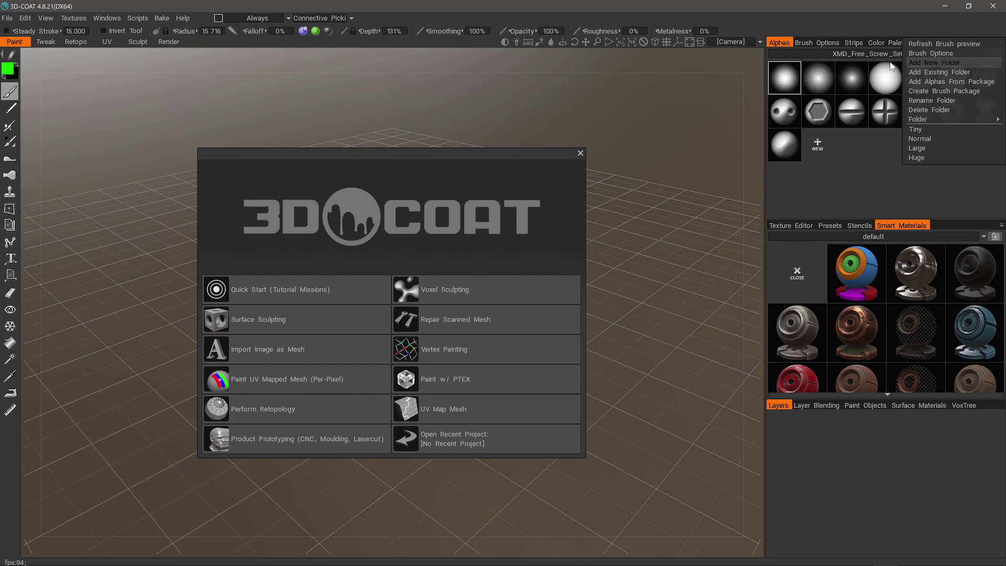
pyautogui.click(944, 62)
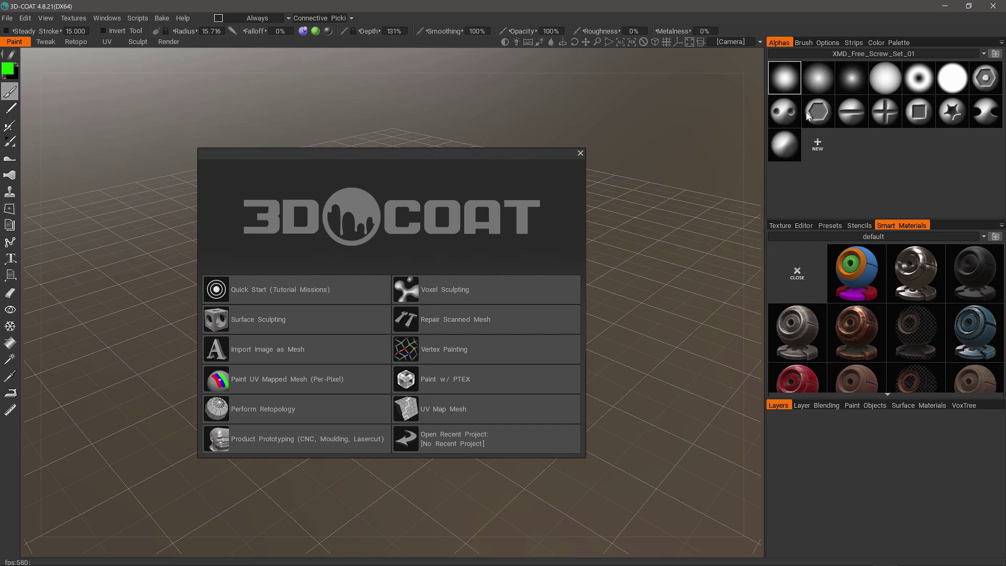
pyautogui.click(983, 54)
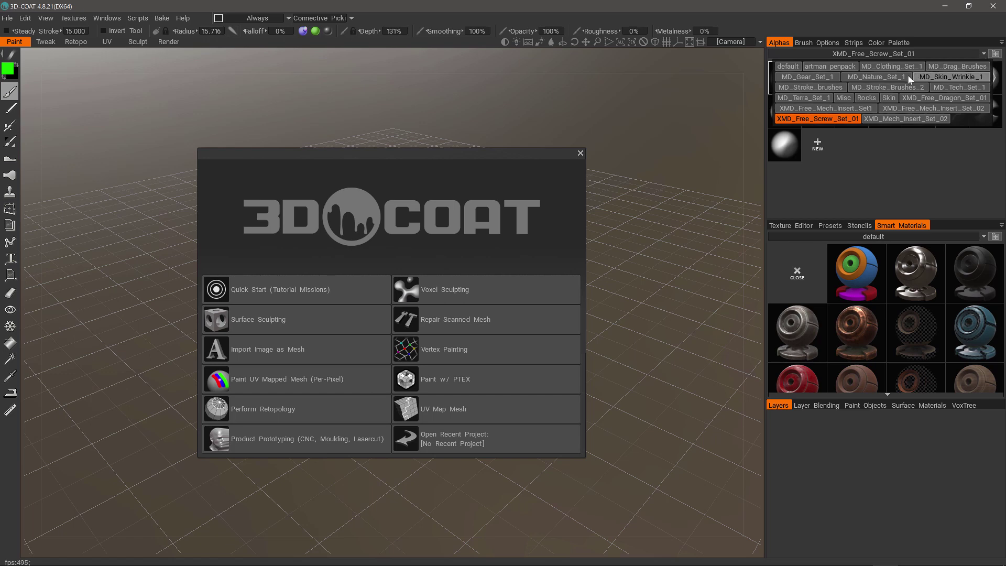
pyautogui.click(862, 97)
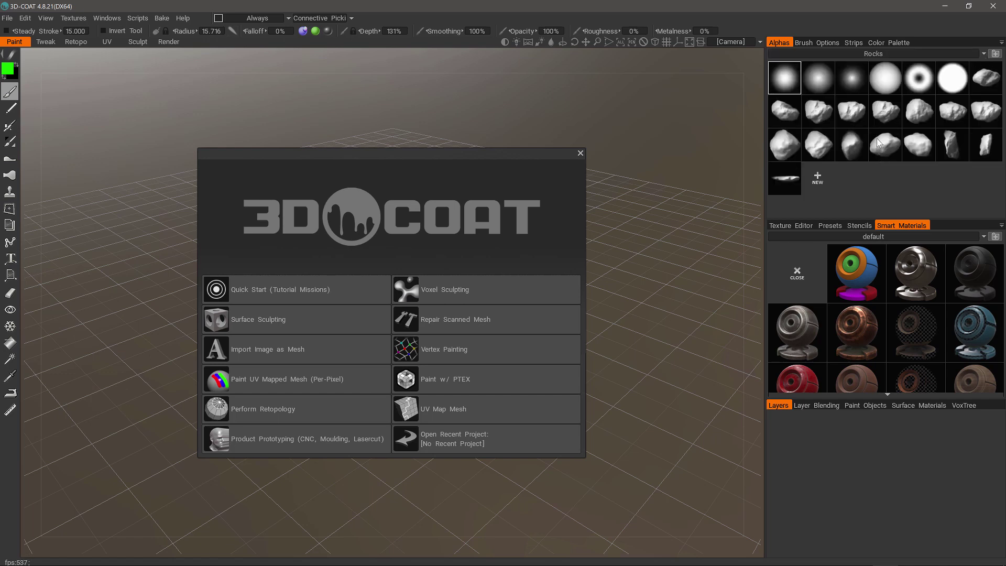
# Start a new Rocks alpha from a 3D object, loading the Gator_Scales_01 model.
pyautogui.moveTo(887, 121)
pyautogui.click(817, 176)
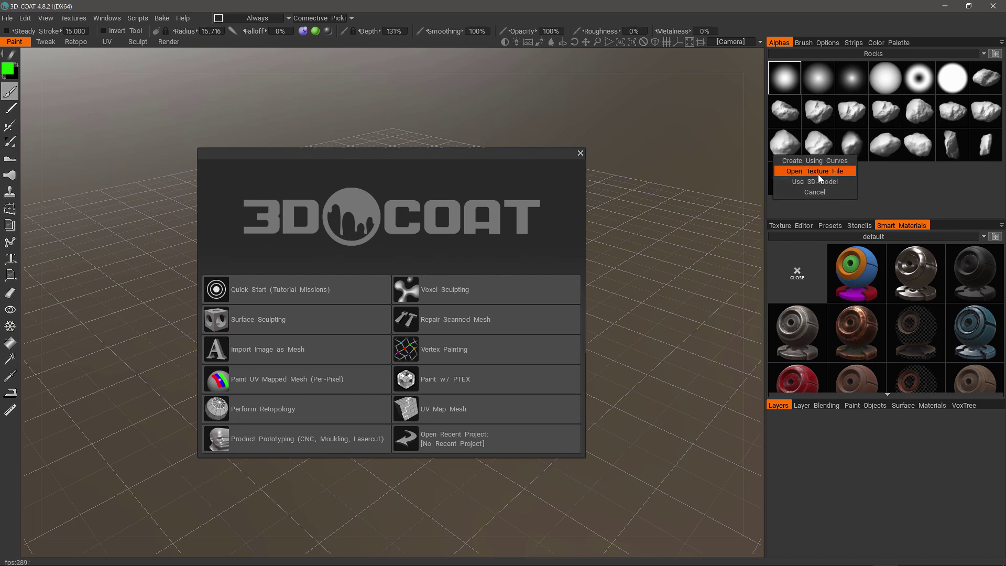
pyautogui.click(817, 181)
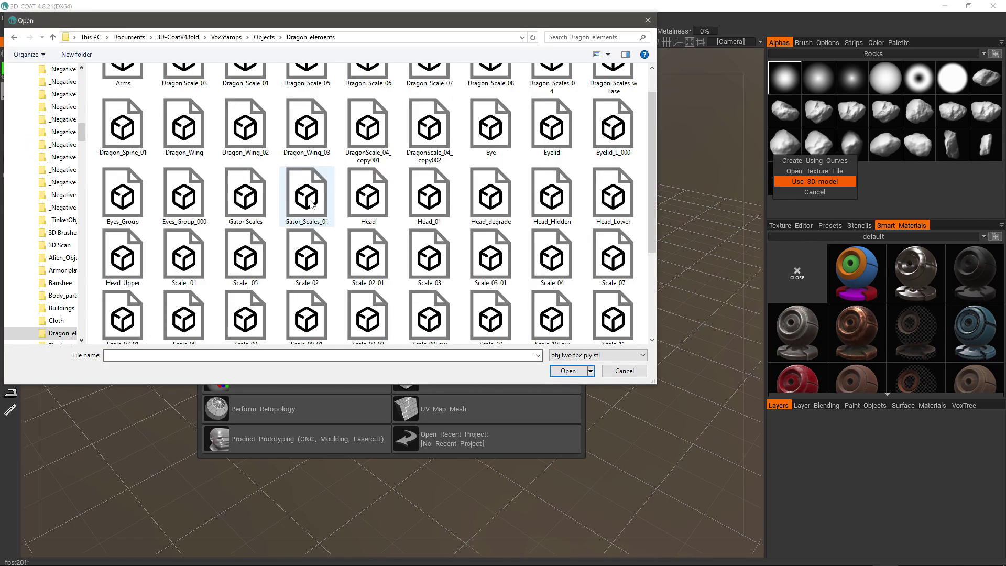
pyautogui.doubleClick(308, 201)
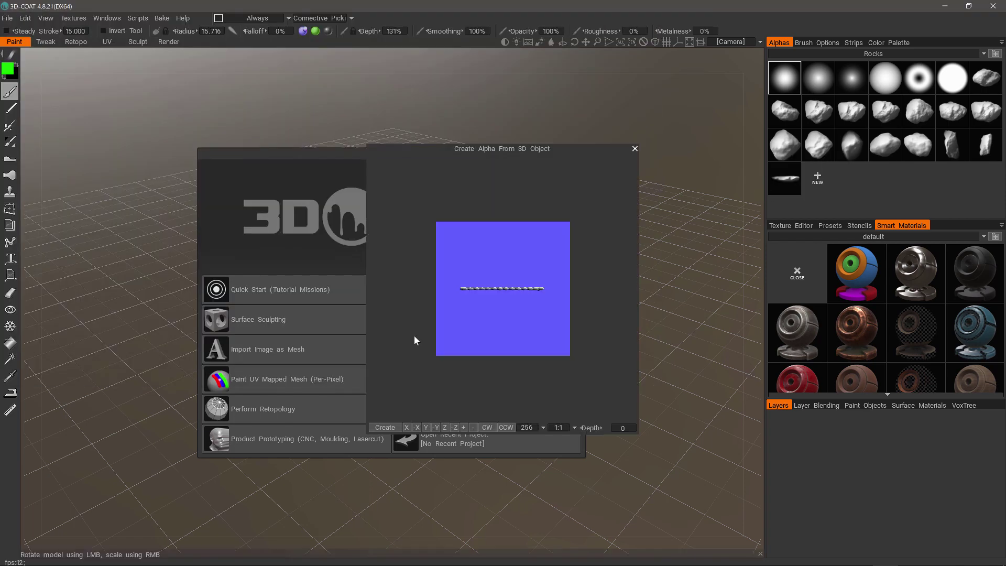
# Turn the scale model face-on along -X and set the alpha resolution to 2048.
pyautogui.click(418, 426)
pyautogui.click(529, 427)
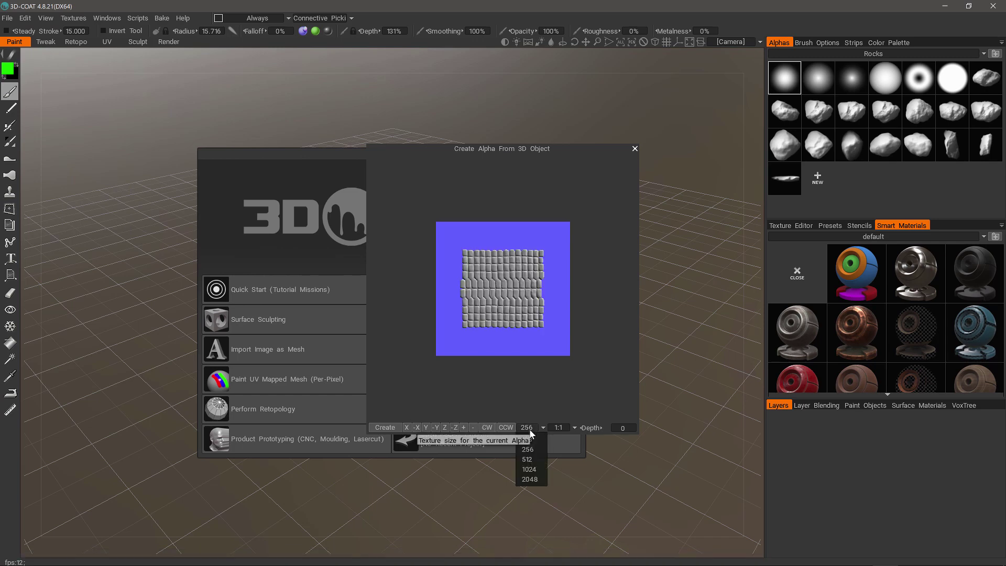
pyautogui.click(528, 479)
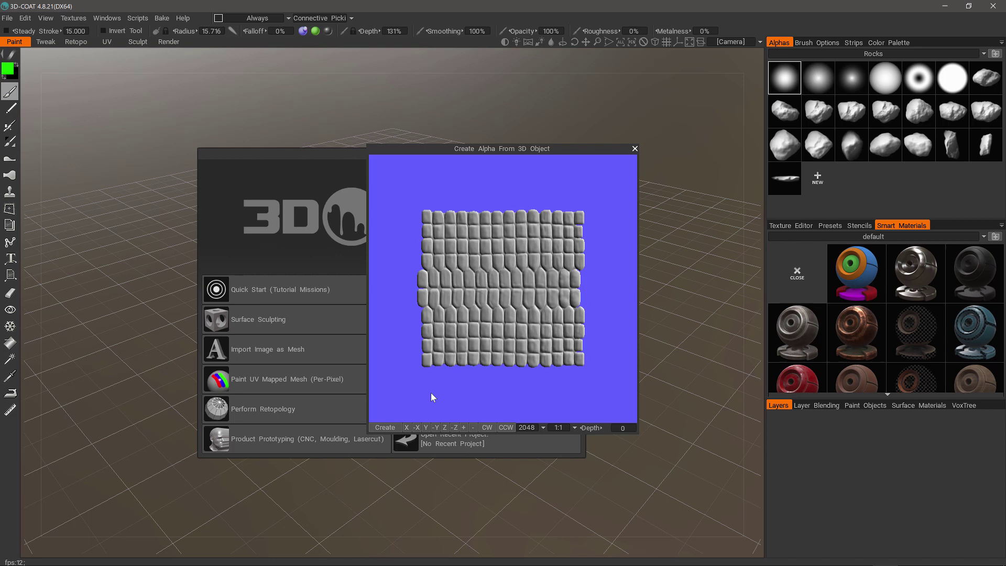
# Resize the model until it nearly fills the alpha preview frame.
pyautogui.click(464, 428)
pyautogui.click(464, 428)
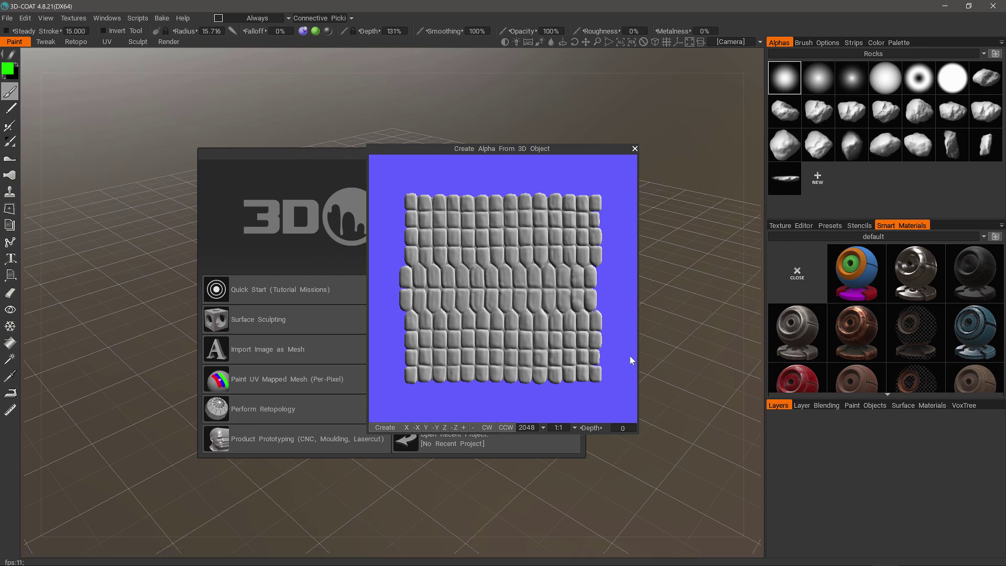
pyautogui.click(463, 428)
pyautogui.click(463, 428)
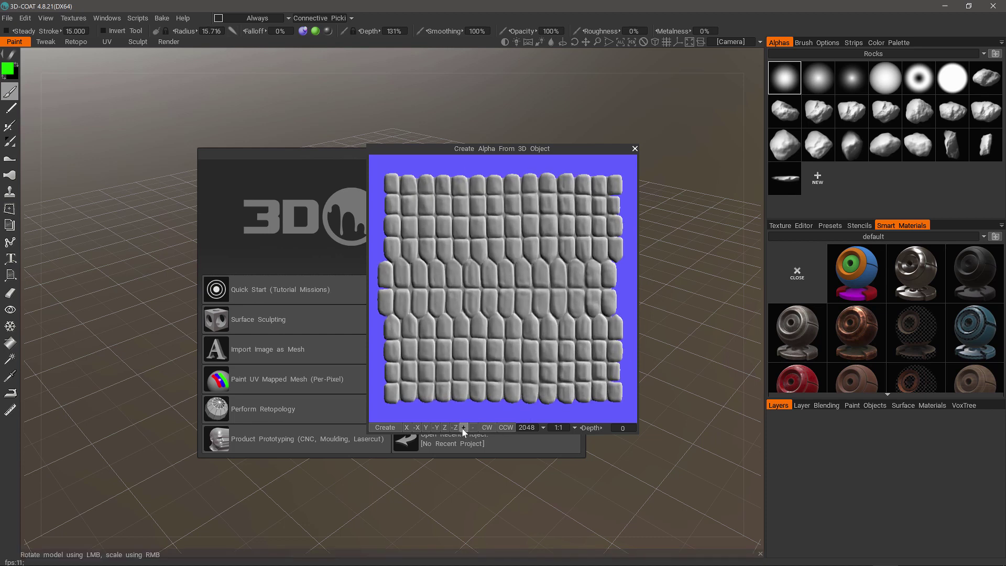
pyautogui.click(472, 427)
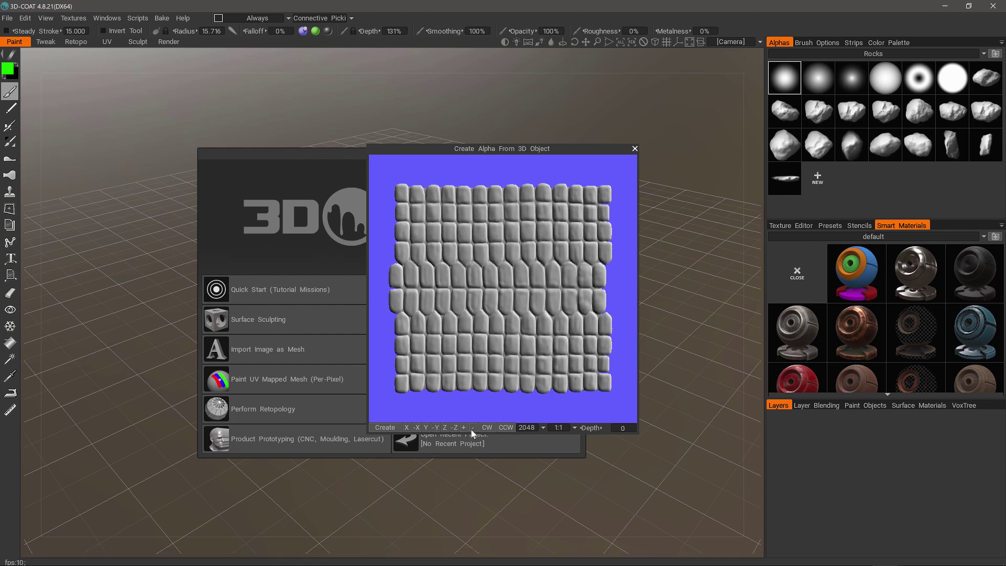
pyautogui.click(472, 428)
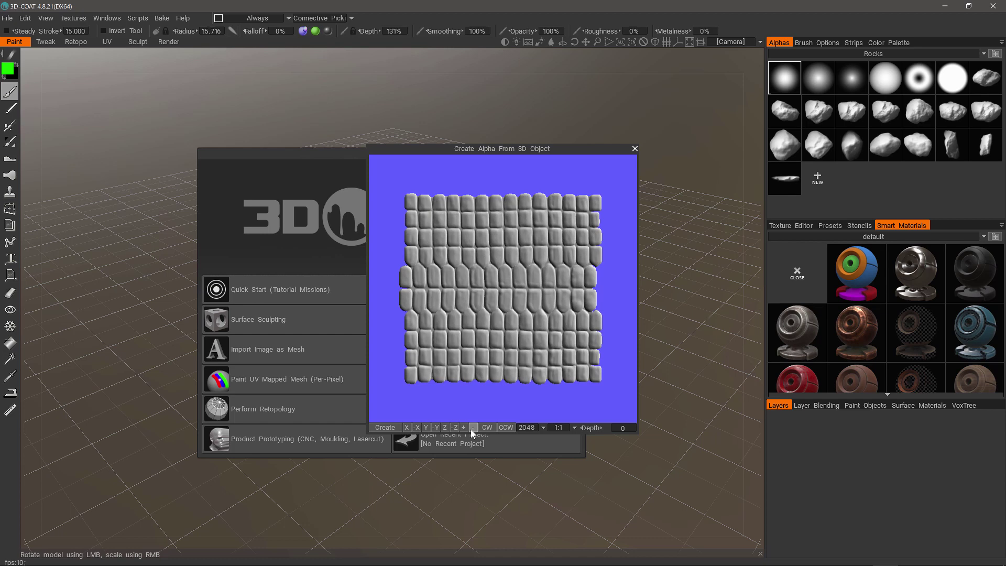
# Set the alpha depth to -0.200 so the scale tiles stand apart.
pyautogui.moveTo(589, 428); pyautogui.dragTo(651, 425)
pyautogui.moveTo(558, 428); pyautogui.dragTo(573, 428)
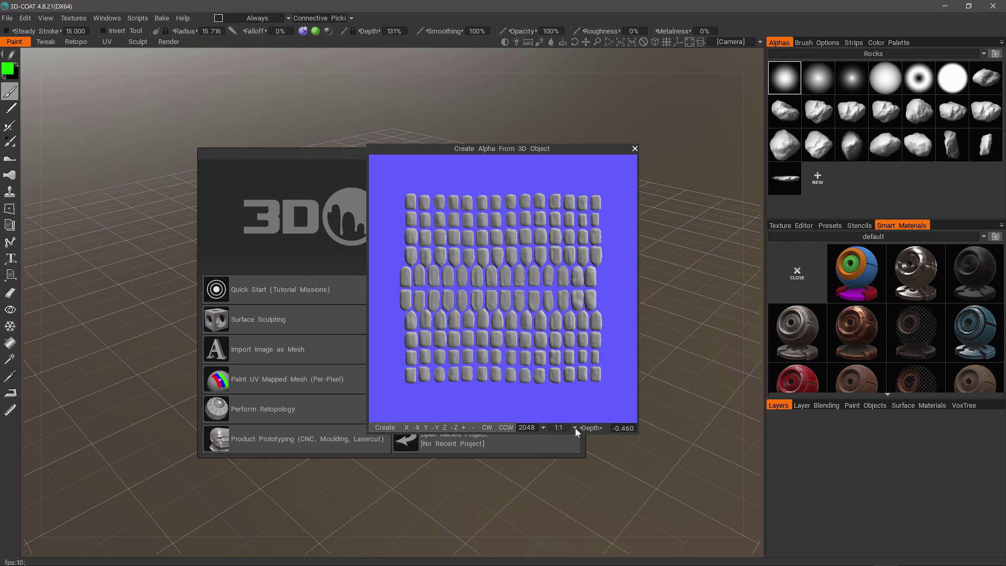
pyautogui.moveTo(575, 427)
pyautogui.mouseDown()
pyautogui.moveTo(599, 428)
pyautogui.moveTo(589, 427)
pyautogui.mouseUp()
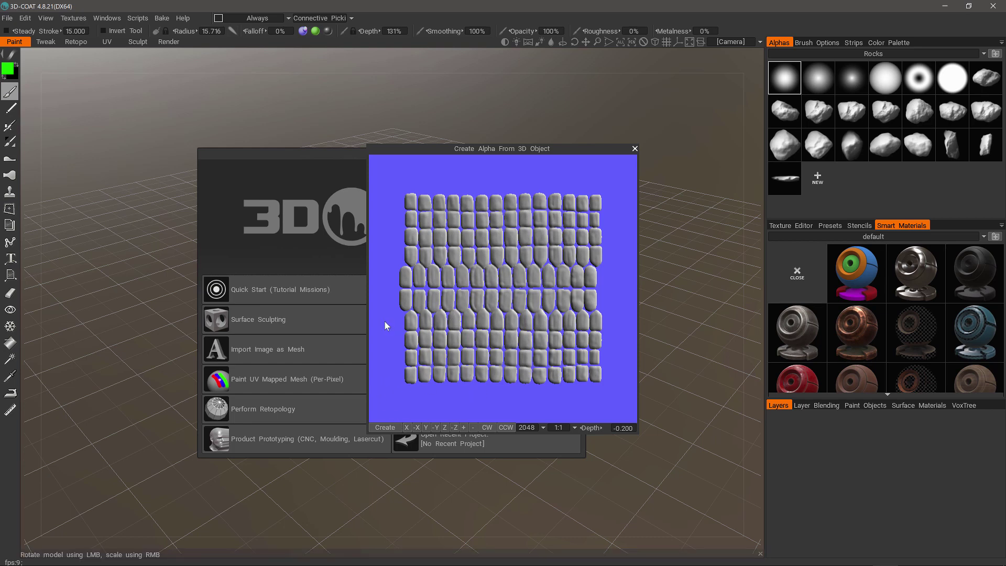
# Rotate the preview to inspect the tiles, then snap the model back to front view.
pyautogui.moveTo(385, 322); pyautogui.dragTo(474, 315)
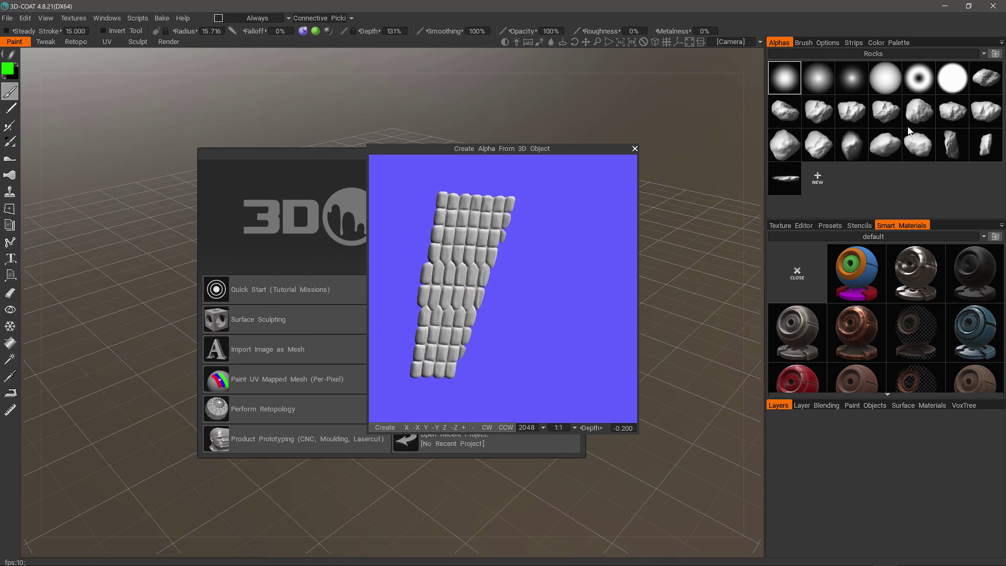
pyautogui.moveTo(542, 326); pyautogui.dragTo(469, 372)
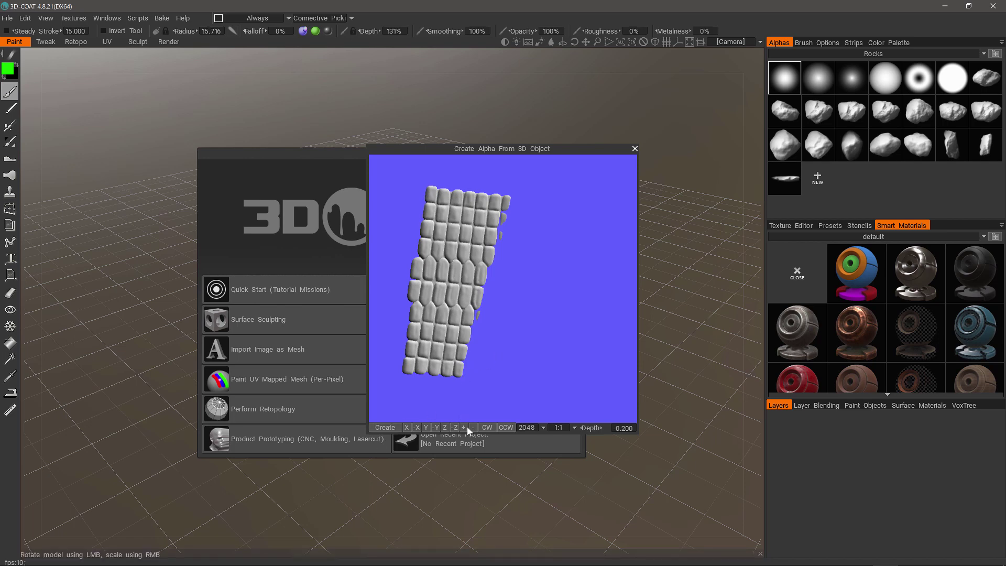
pyautogui.click(429, 428)
pyautogui.click(430, 428)
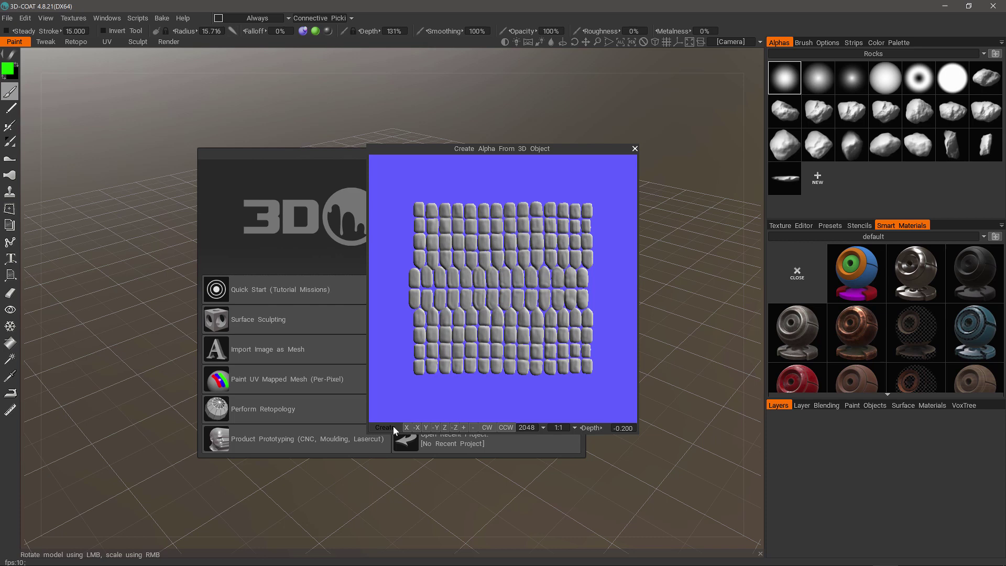
# Create the 2048 gator-scale alpha, then delete it from the Rocks alpha set.
pyautogui.click(394, 427)
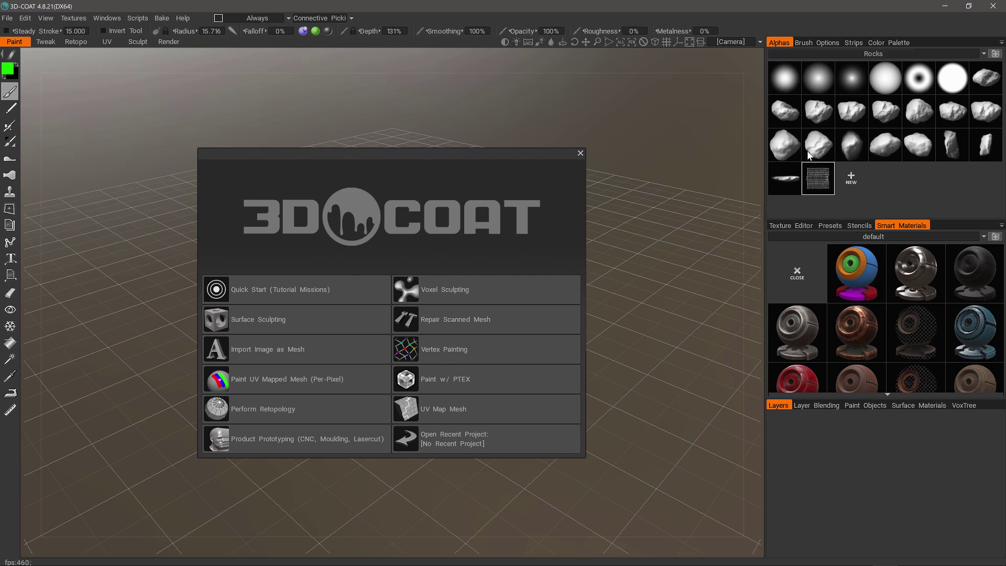
pyautogui.rightClick(817, 181)
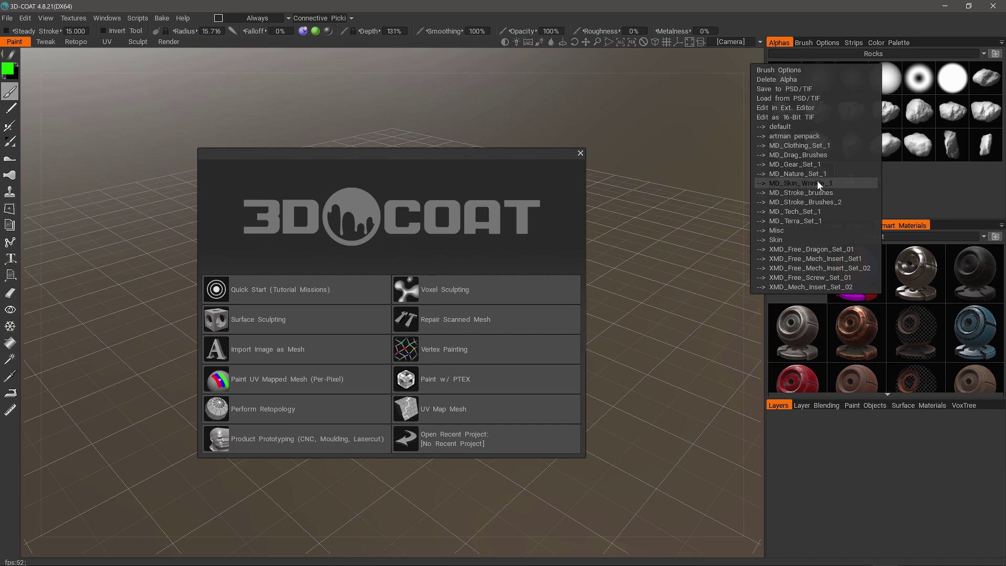
pyautogui.click(796, 79)
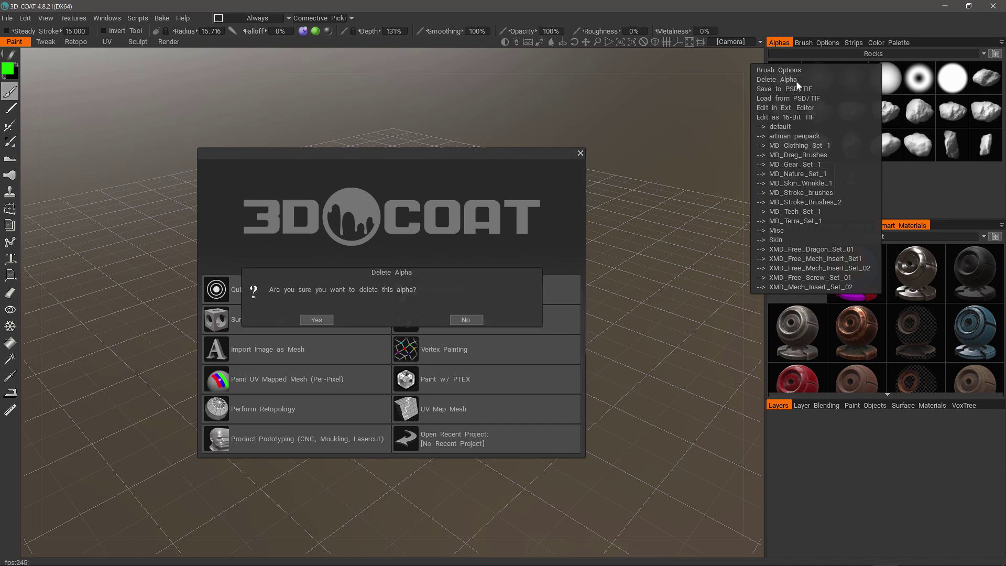
pyautogui.click(317, 320)
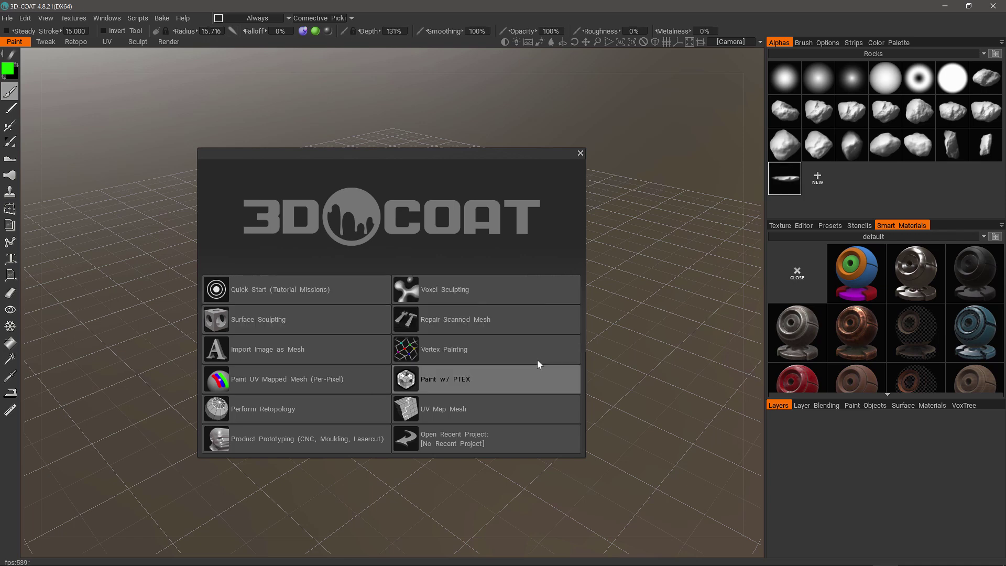
# Add the MB_Sci_Fi_1_Damaged folder to the Alphas palette, selecting Sci_Fi_1 to load.
pyautogui.rightClick(936, 68)
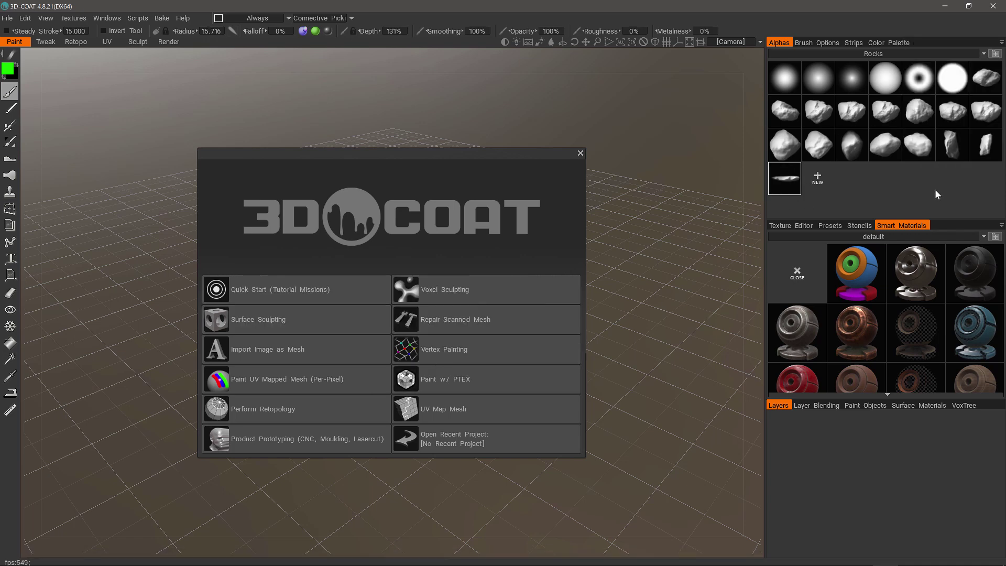
pyautogui.click(996, 43)
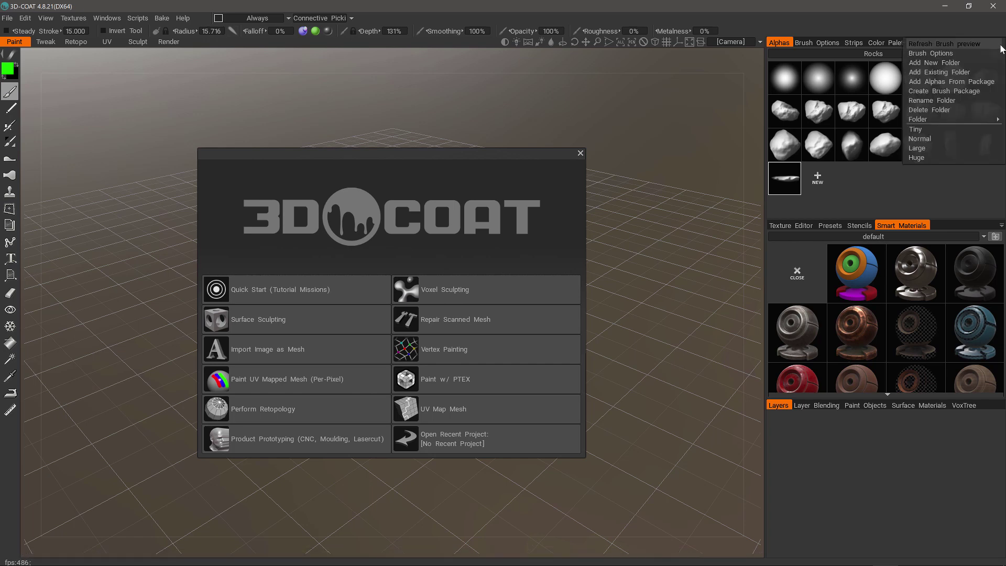
pyautogui.click(940, 73)
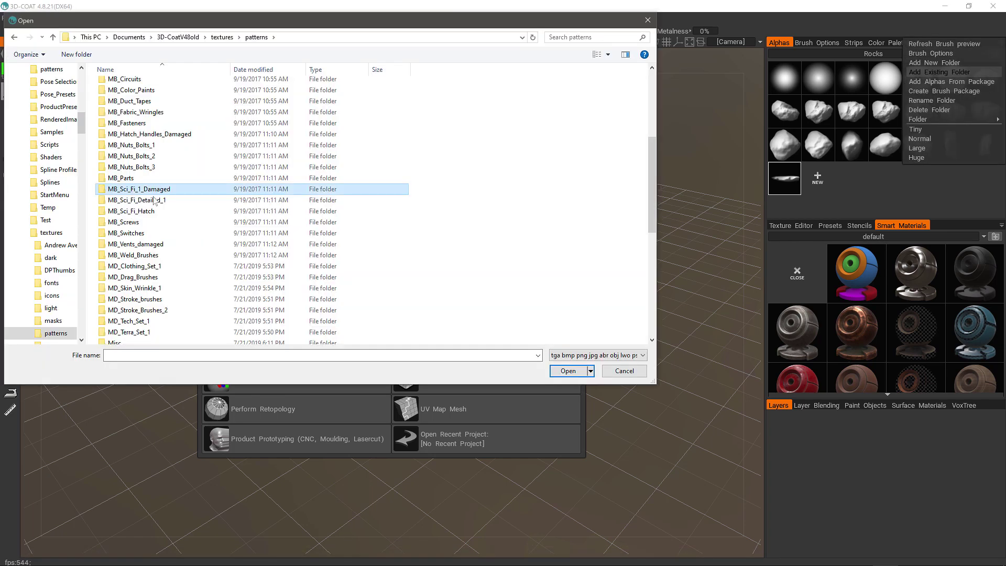
pyautogui.doubleClick(150, 190)
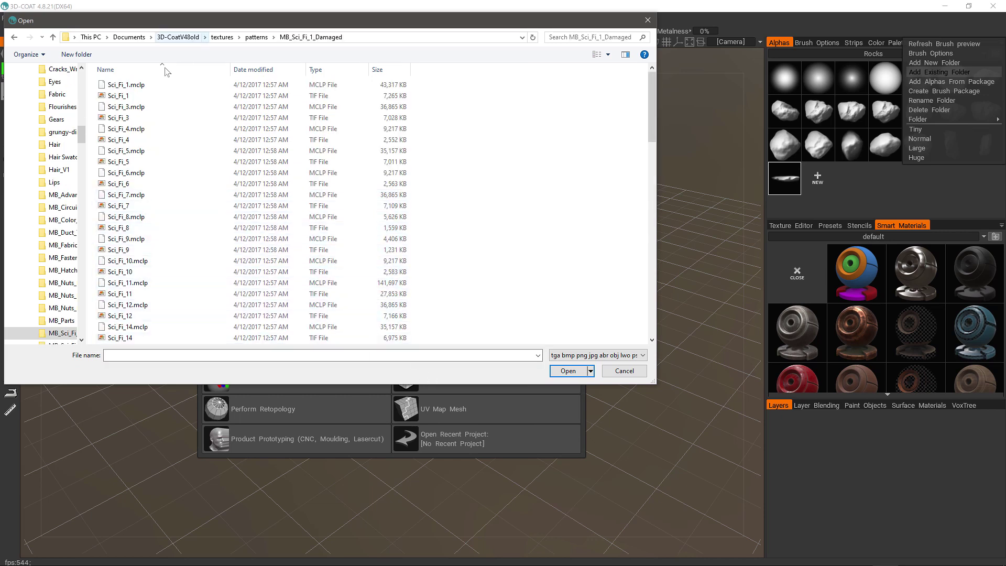
pyautogui.click(117, 97)
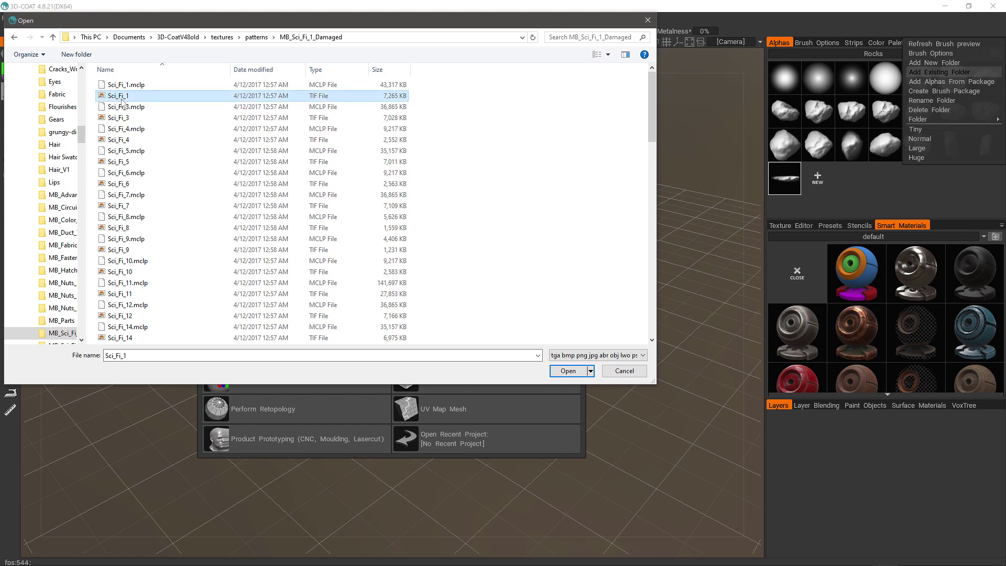
pyautogui.click(567, 370)
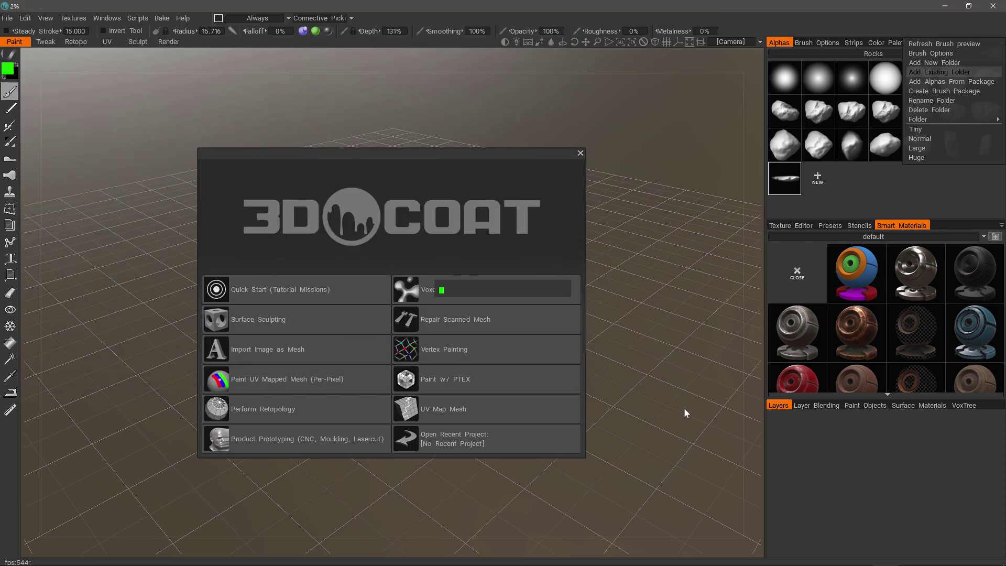